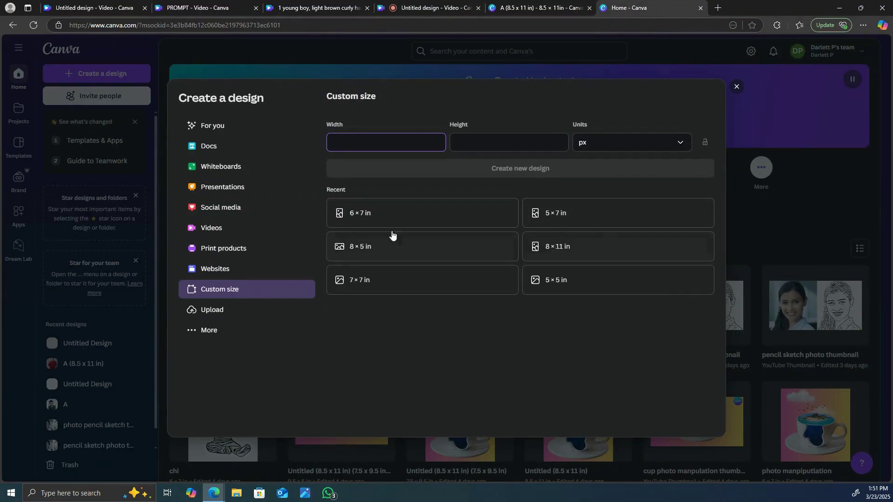
Step: Create a blank social media design in the Instagram Post (4:5) format, 1080 x 1350 px
{"action": "left_click", "coordinate": [245, 213]}
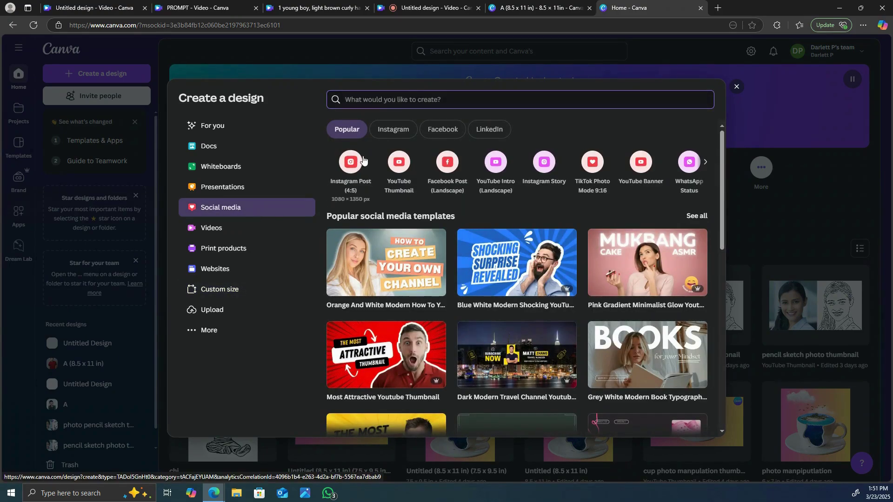
{"action": "left_click", "coordinate": [352, 161]}
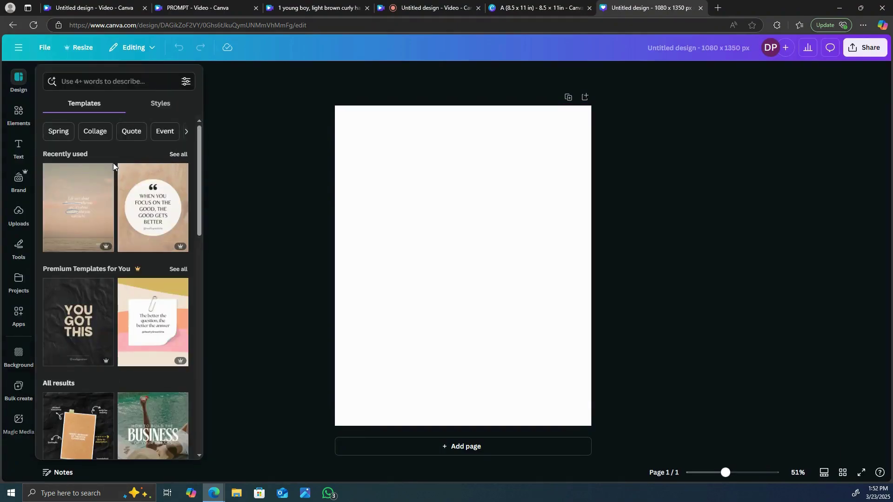
Step: Place the uploaded photo of the front-facing man in the red T-shirt on the page and remove its background
{"action": "left_click", "coordinate": [19, 214]}
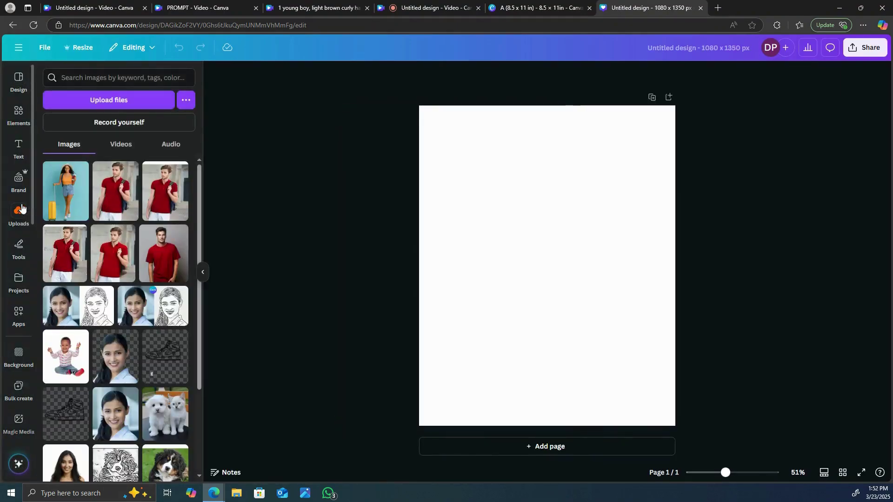
{"action": "left_click", "coordinate": [172, 256]}
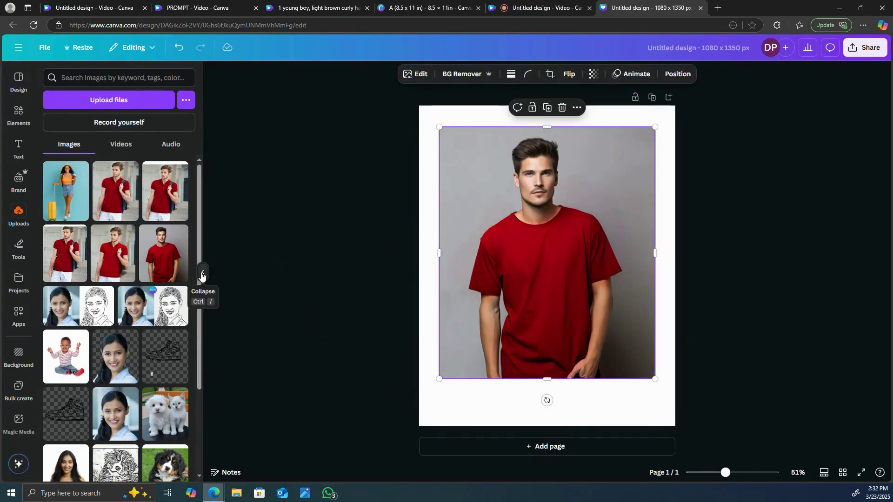
{"action": "left_click", "coordinate": [202, 273]}
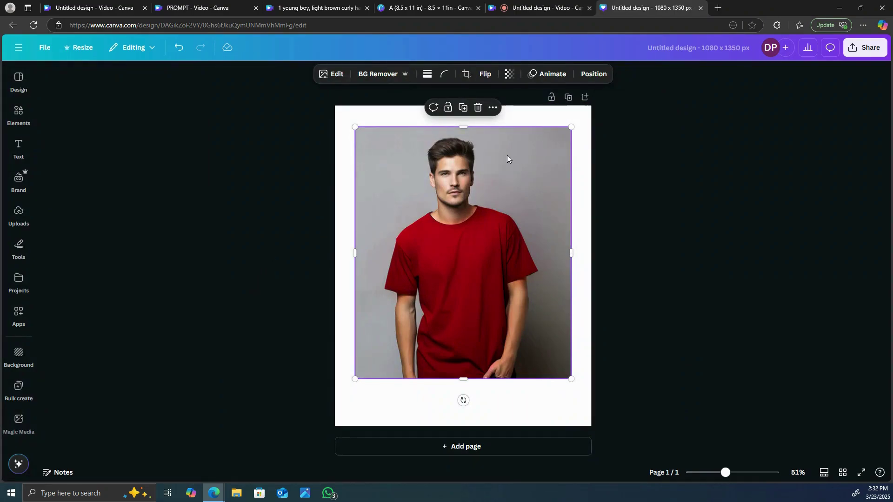
{"action": "left_click", "coordinate": [378, 73]}
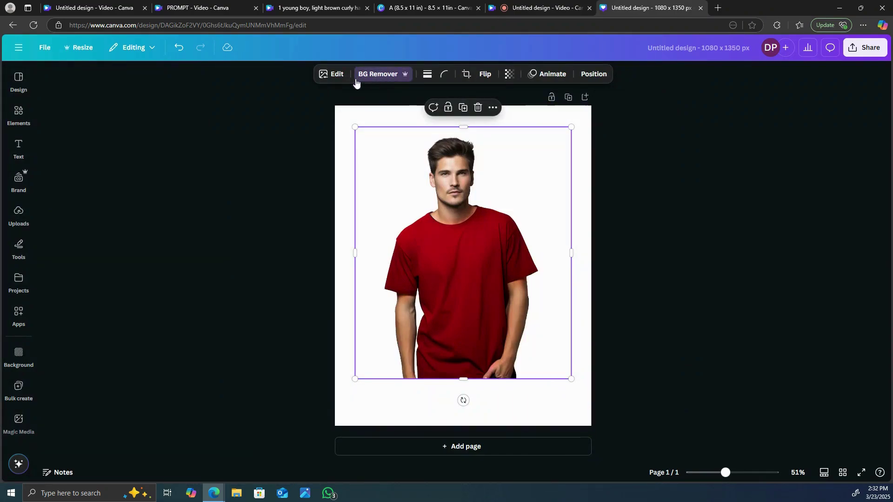
Step: Search the elements for "frames" and place the slanted brush-stroke frame over the chest of the red shirt
{"action": "left_click", "coordinate": [19, 148]}
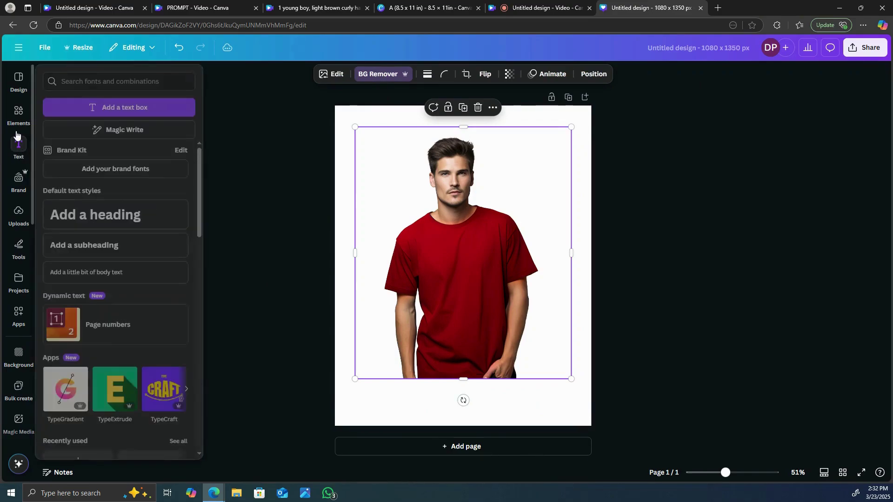
{"action": "left_click", "coordinate": [19, 112]}
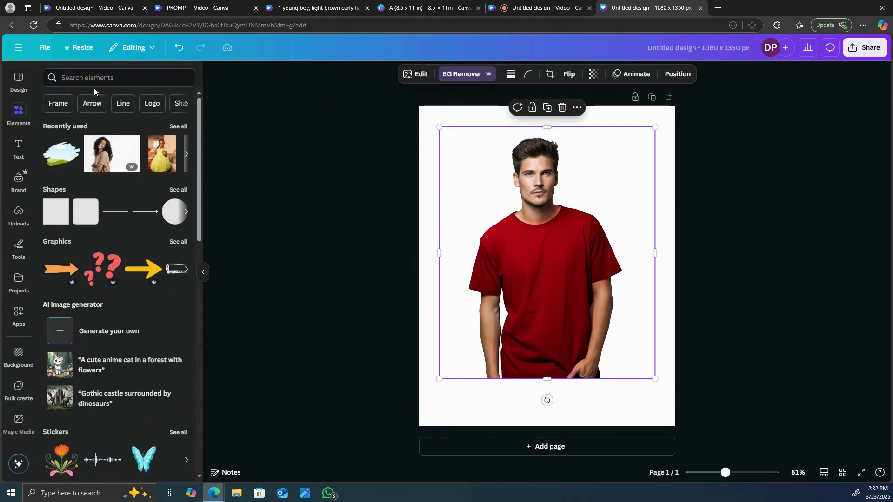
{"action": "left_click", "coordinate": [89, 77]}
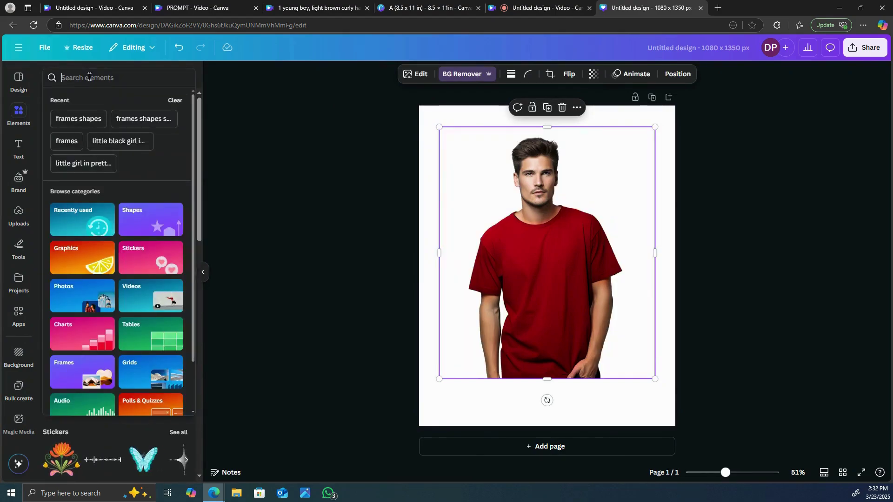
{"action": "type", "text": "fr"}
{"action": "left_click", "coordinate": [84, 157]}
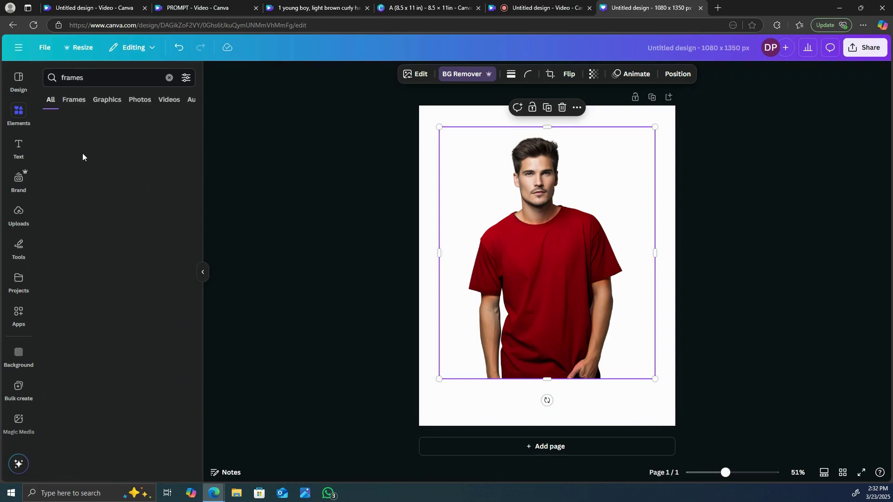
{"action": "left_click", "coordinate": [54, 205]}
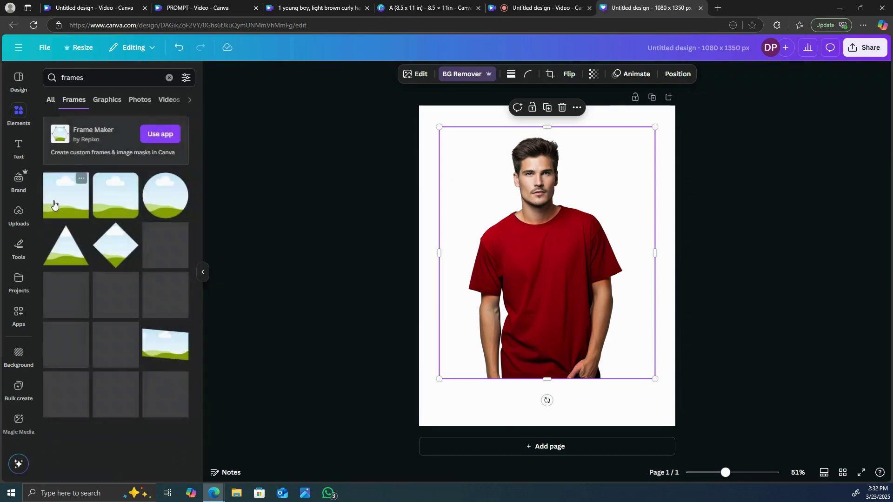
{"action": "scroll", "coordinate": [114, 218], "scroll_direction": "down", "scroll_amount": 6}
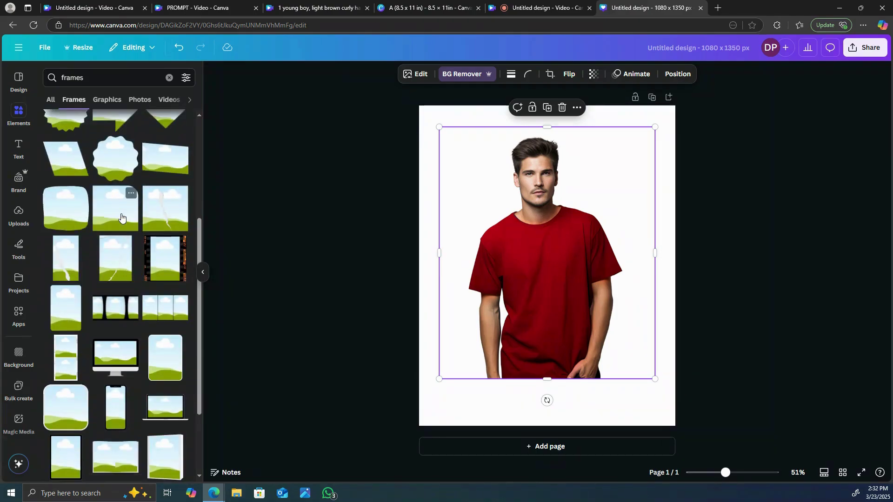
{"action": "scroll", "coordinate": [116, 228], "scroll_direction": "down", "scroll_amount": 3}
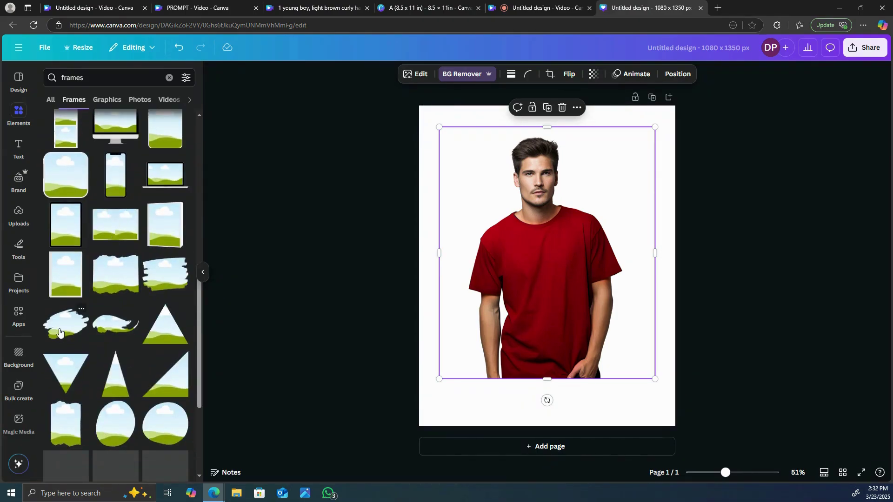
{"action": "left_click", "coordinate": [67, 321]}
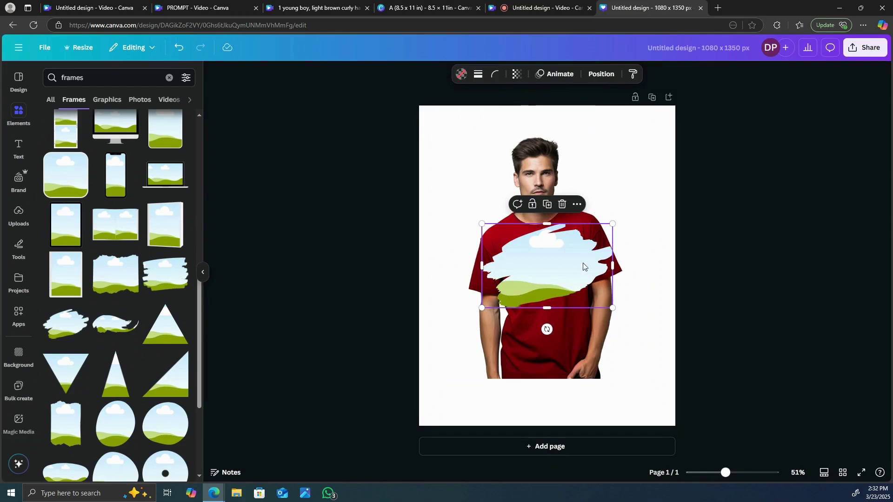
{"action": "left_click_drag", "start_coordinate": [573, 278], "coordinate": [579, 264]}
Step: Duplicate the man's cutout photo and drop the copy into the brush-stroke frame
{"action": "left_click", "coordinate": [547, 148]}
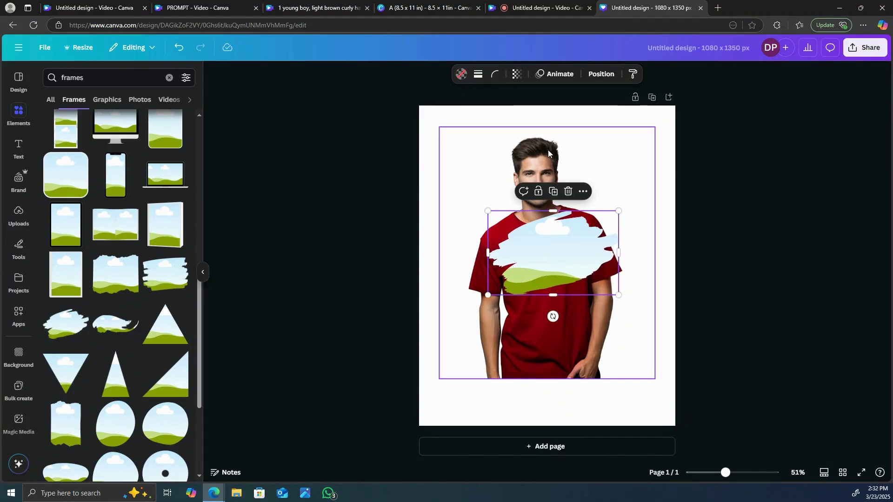
{"action": "right_click", "coordinate": [549, 153]}
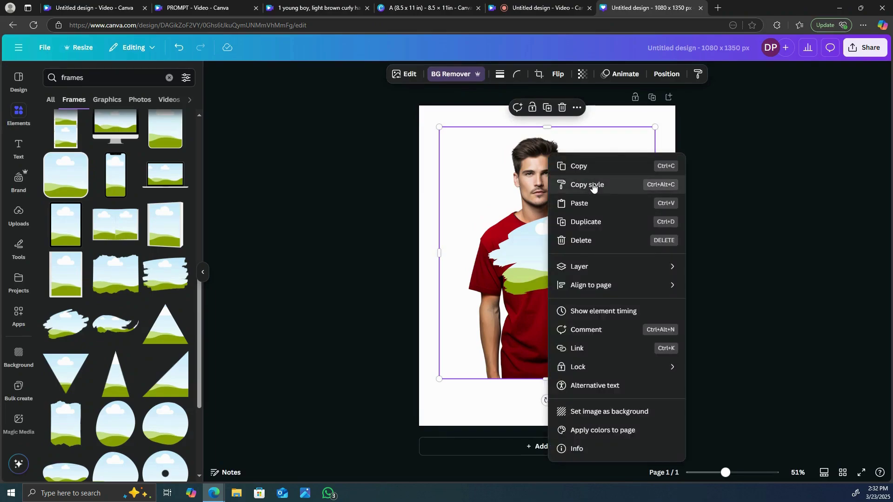
{"action": "left_click", "coordinate": [600, 222]}
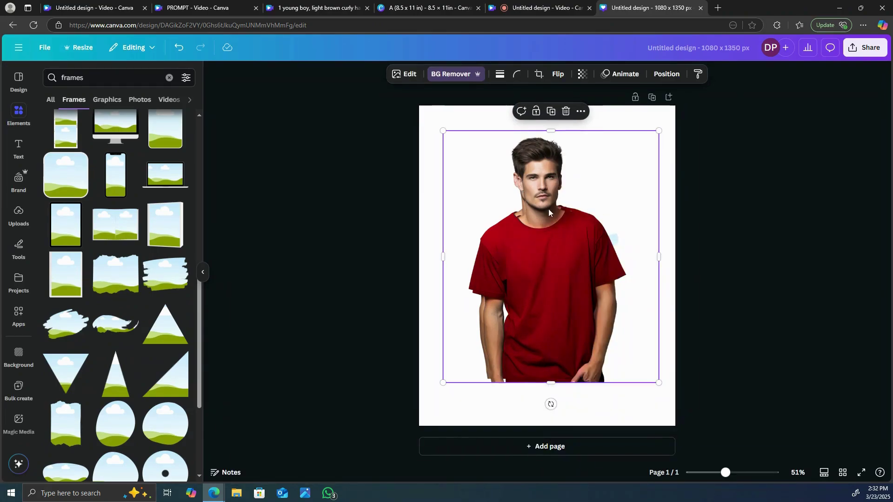
{"action": "left_click_drag", "start_coordinate": [548, 208], "coordinate": [573, 227]}
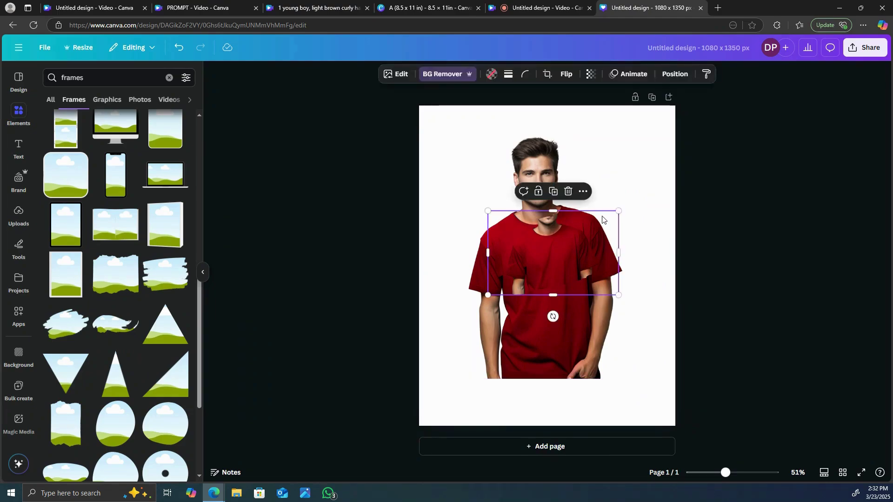
Step: Enlarge and reposition the photo inside the brush-stroke frame to line up with the original man behind it
{"action": "double_click", "coordinate": [570, 232]}
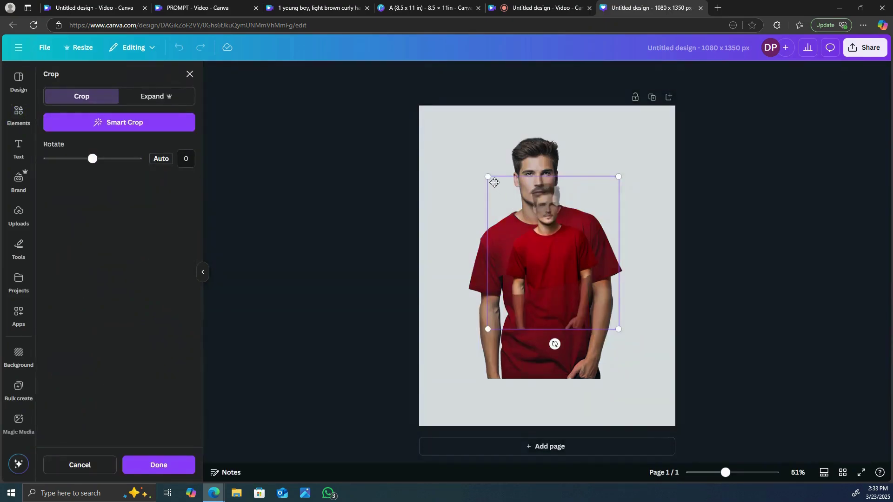
{"action": "left_click_drag", "start_coordinate": [489, 178], "coordinate": [454, 114]}
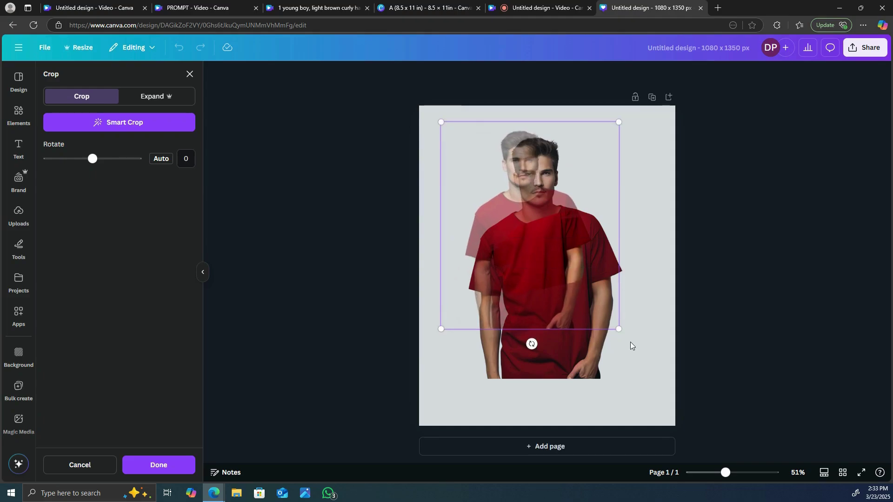
{"action": "left_click_drag", "start_coordinate": [618, 328], "coordinate": [638, 386]}
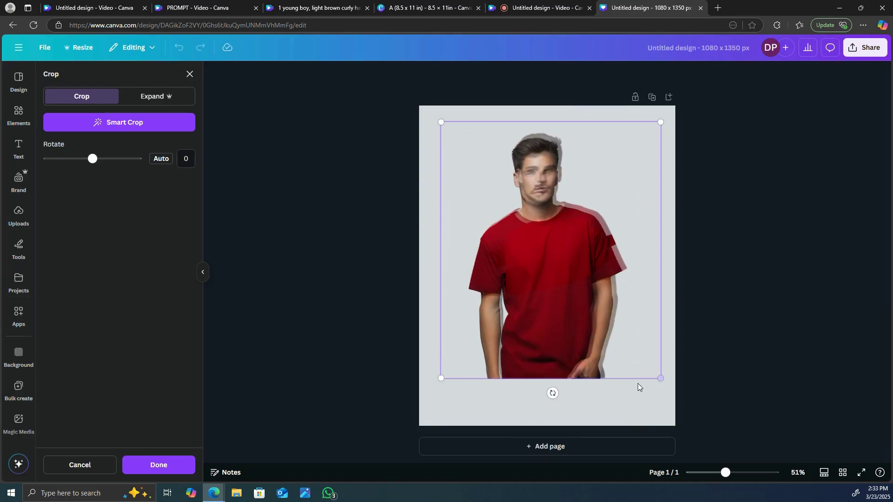
{"action": "left_click_drag", "start_coordinate": [609, 274], "coordinate": [606, 283]}
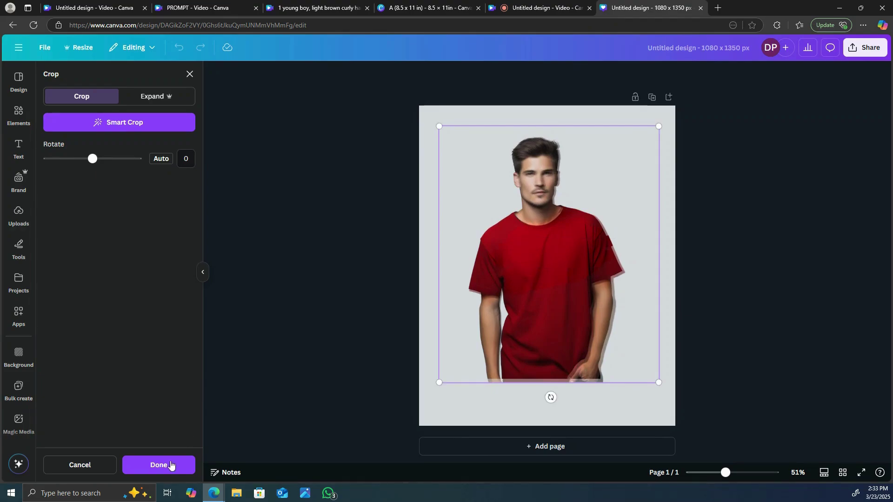
{"action": "left_click", "coordinate": [169, 467]}
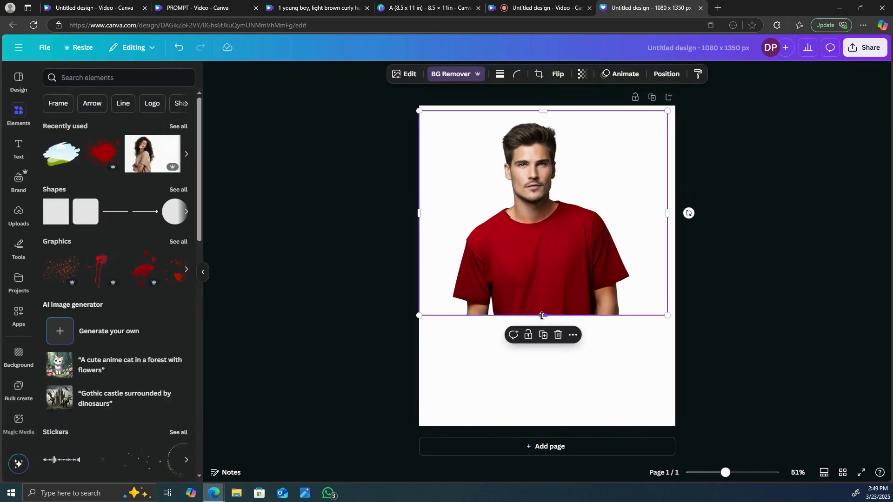
Step: Crop the original photo upward from its lower edge to just below the shirt's neckline
{"action": "left_click_drag", "start_coordinate": [540, 314], "coordinate": [551, 226]}
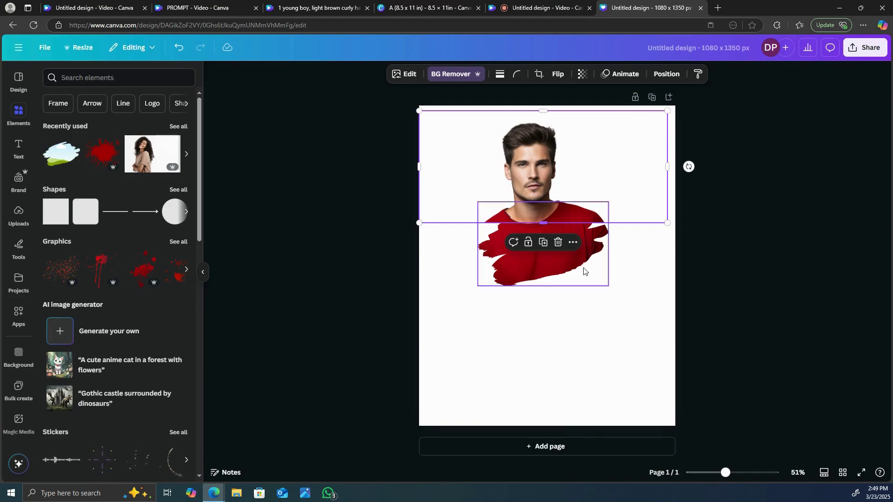
{"action": "left_click", "coordinate": [634, 298]}
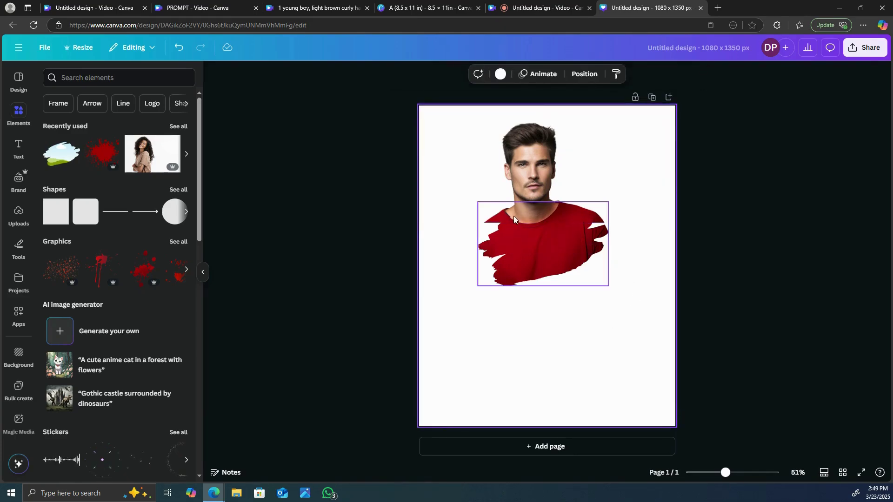
{"action": "key", "text": "ctrl+z"}
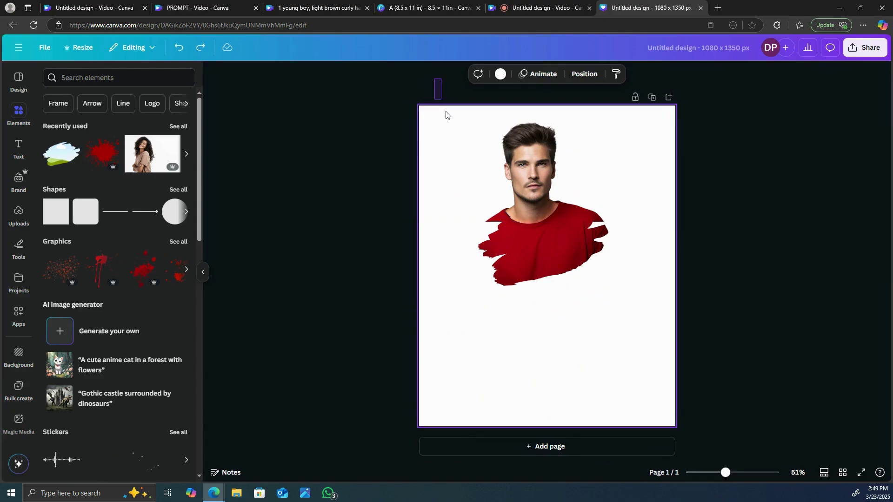
Step: Group the cropped photo with the brush-stroke frame, then enlarge the group and centre it horizontally on the page
{"action": "mouse_move", "coordinate": [447, 115]}
{"action": "left_mouse_down"}
{"action": "mouse_move", "coordinate": [492, 285]}
{"action": "mouse_move", "coordinate": [633, 306]}
{"action": "mouse_move", "coordinate": [645, 298]}
{"action": "left_mouse_up"}
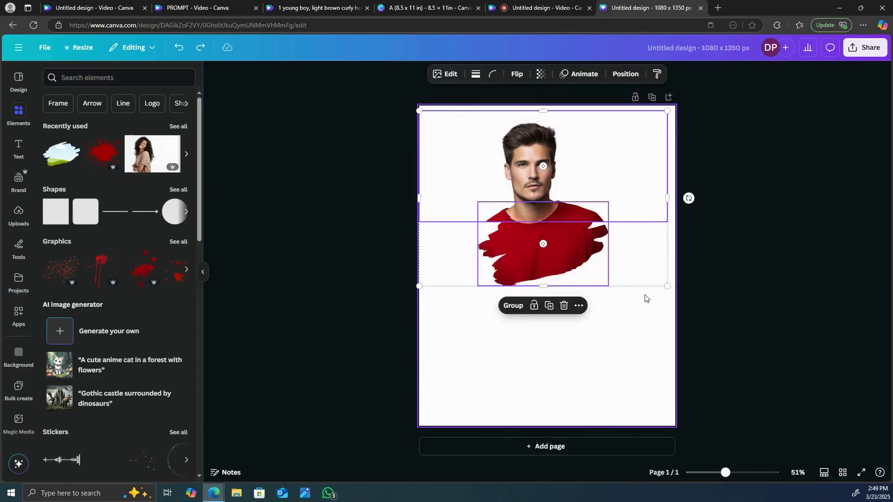
{"action": "left_click", "coordinate": [513, 306]}
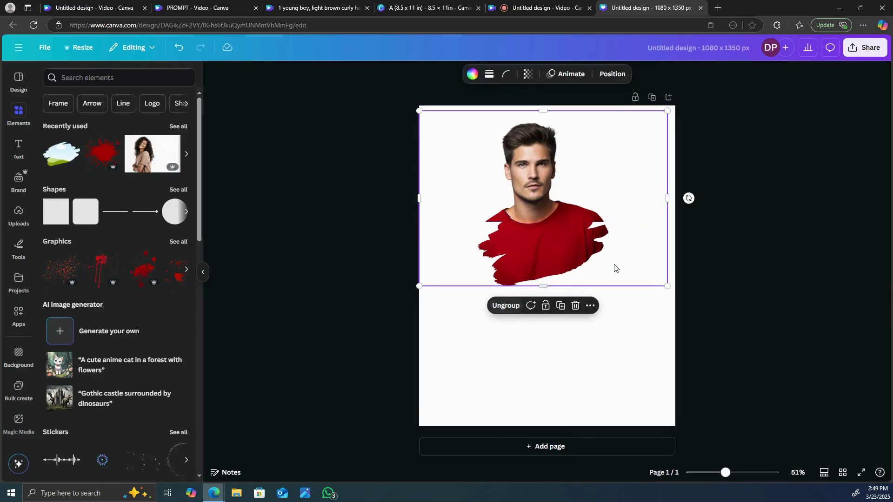
{"action": "left_click", "coordinate": [651, 213]}
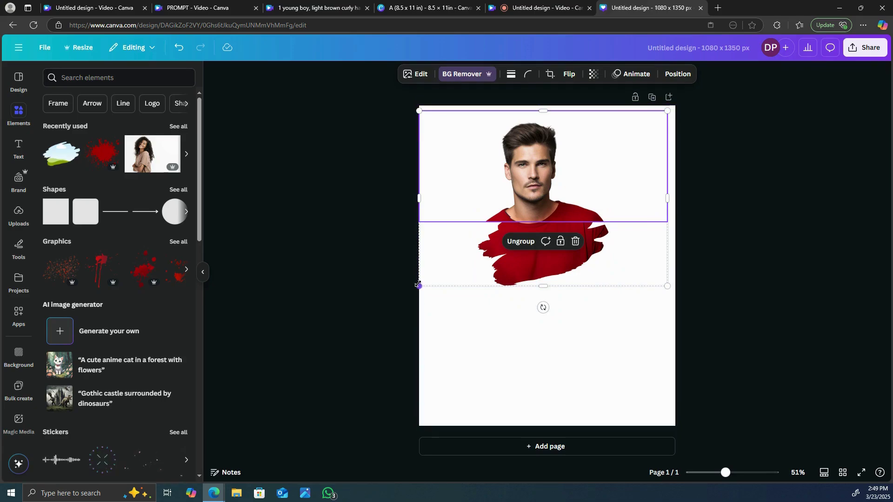
{"action": "left_click_drag", "start_coordinate": [419, 286], "coordinate": [370, 328]}
{"action": "left_click_drag", "start_coordinate": [597, 306], "coordinate": [631, 300]}
{"action": "left_click", "coordinate": [642, 363]}
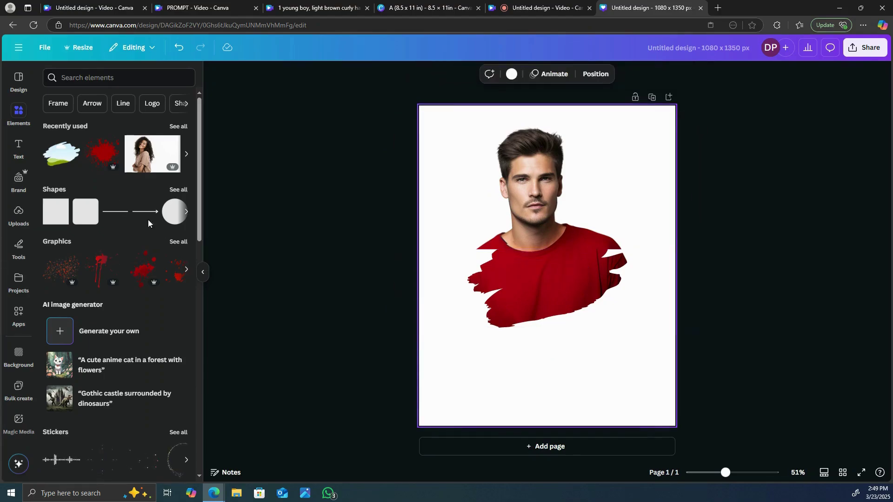
Step: Search the elements for "red splash" graphics and add the dark red splatter to the page
{"action": "left_click", "coordinate": [17, 116]}
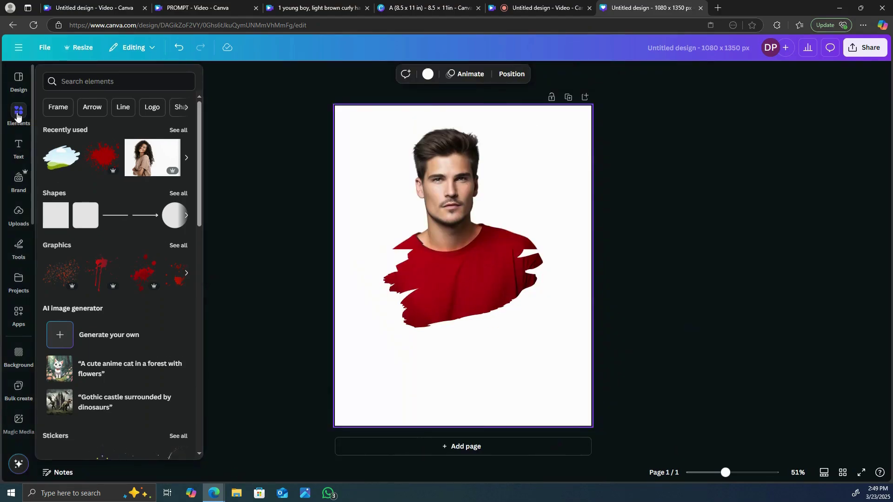
{"action": "left_click", "coordinate": [105, 82]}
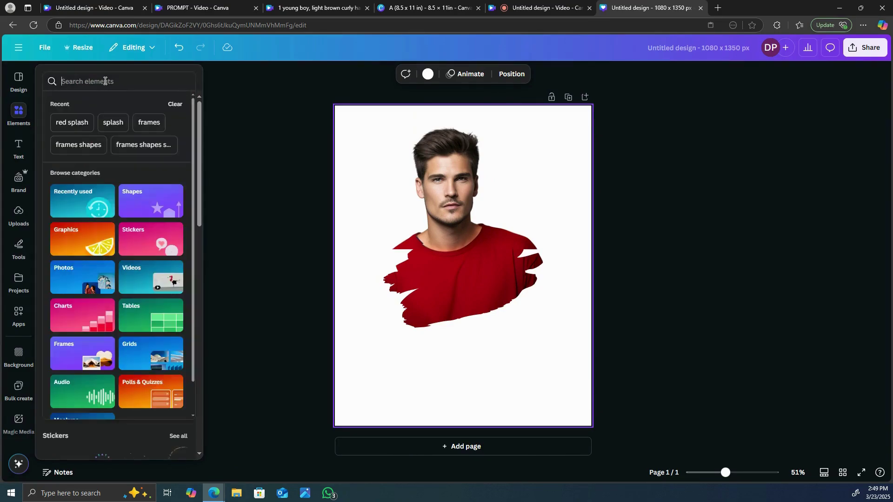
{"action": "type", "text": "red"}
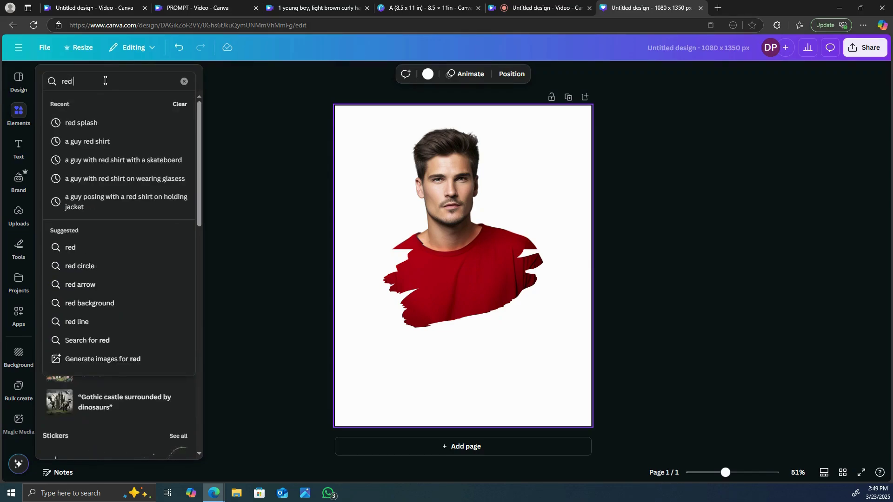
{"action": "left_click", "coordinate": [109, 123]}
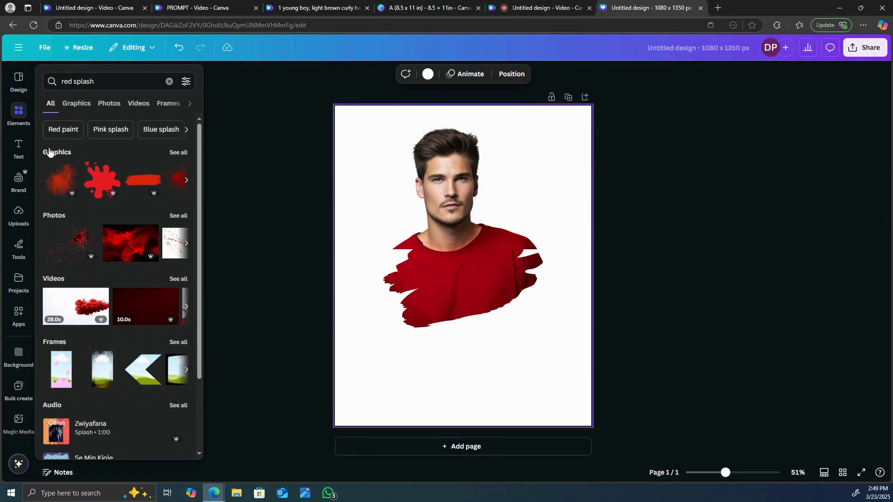
{"action": "left_click", "coordinate": [50, 152]}
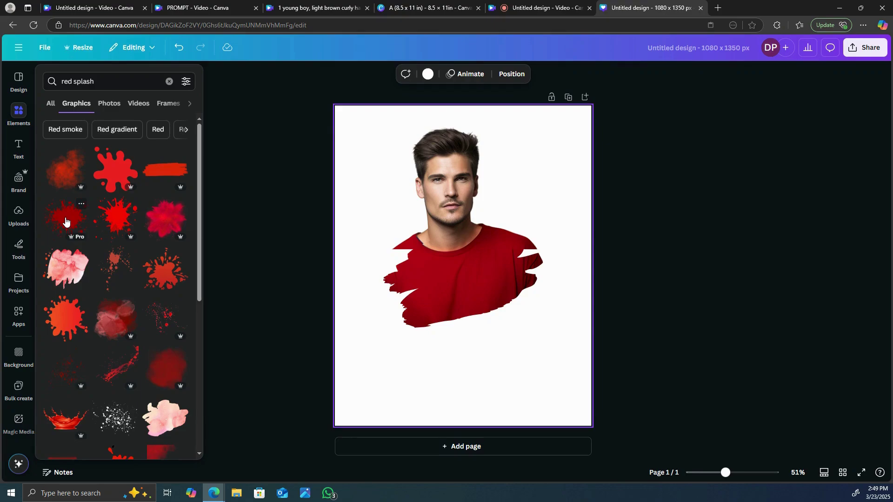
{"action": "left_click", "coordinate": [65, 221]}
Step: Shrink the red splatter and place it over the left shoulder edge of the brush-stroke shirt
{"action": "left_click_drag", "start_coordinate": [452, 261], "coordinate": [365, 237]}
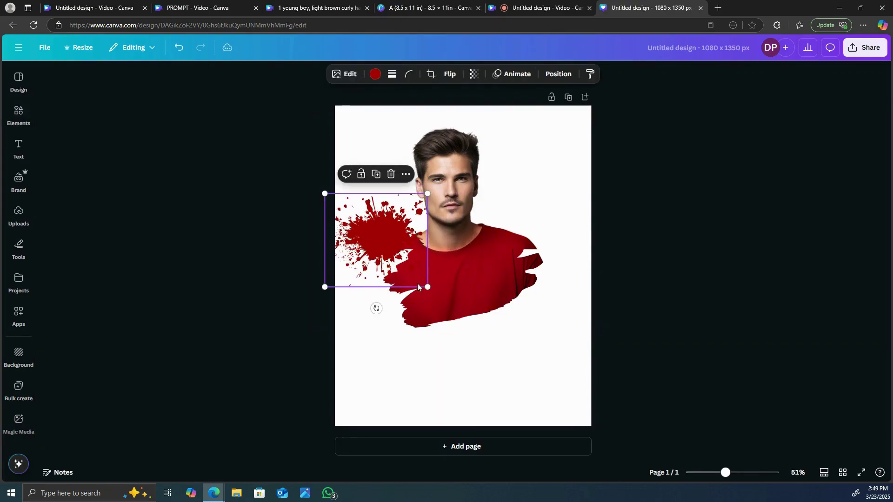
{"action": "mouse_move", "coordinate": [427, 287]}
{"action": "left_mouse_down"}
{"action": "mouse_move", "coordinate": [406, 280]}
{"action": "mouse_move", "coordinate": [414, 286]}
{"action": "left_mouse_up"}
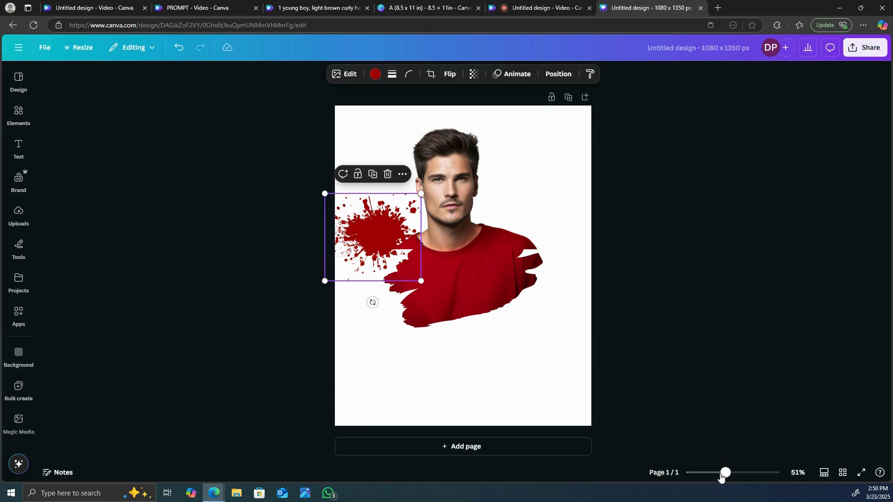
{"action": "left_click_drag", "start_coordinate": [721, 474], "coordinate": [727, 475]}
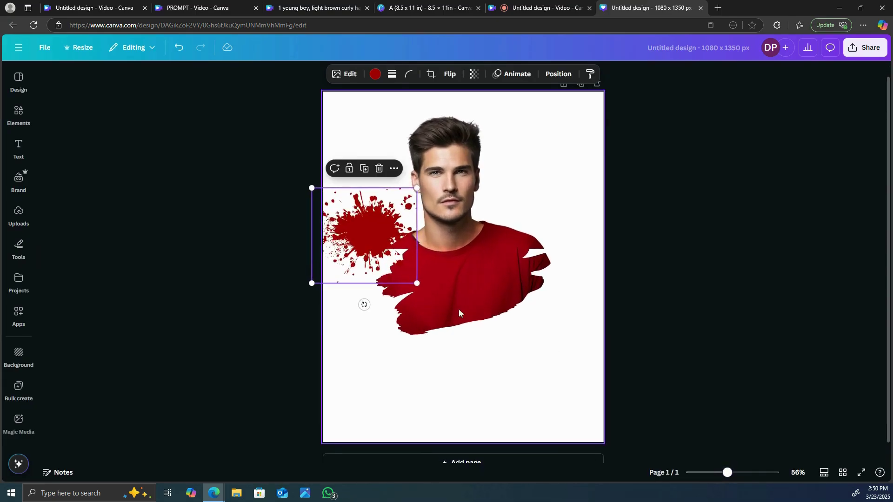
{"action": "left_click_drag", "start_coordinate": [383, 219], "coordinate": [390, 243]}
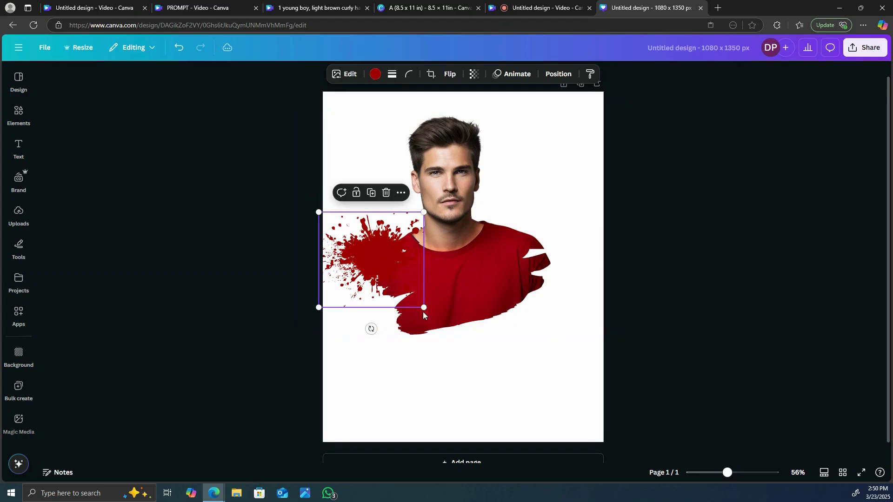
{"action": "left_click_drag", "start_coordinate": [423, 305], "coordinate": [395, 281]}
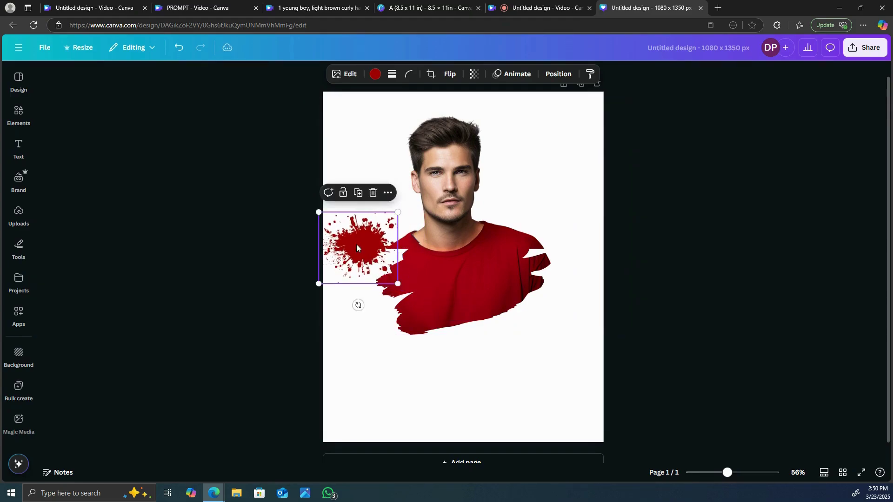
{"action": "mouse_move", "coordinate": [360, 246]}
{"action": "left_mouse_down"}
{"action": "mouse_move", "coordinate": [389, 275]}
{"action": "mouse_move", "coordinate": [389, 255]}
{"action": "mouse_move", "coordinate": [374, 244]}
{"action": "left_mouse_up"}
Step: Copy and paste the red splatter, and place the copy over the right shoulder of the shirt
{"action": "right_click", "coordinate": [385, 284]}
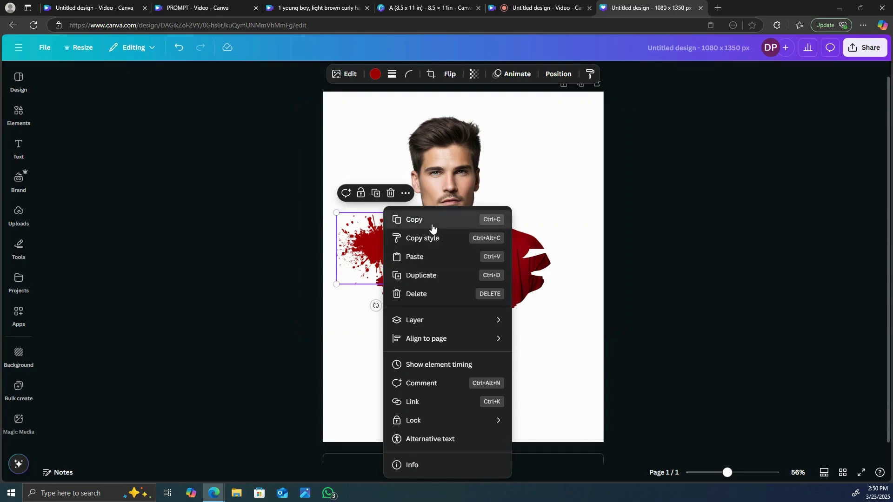
{"action": "left_click", "coordinate": [429, 219]}
{"action": "right_click", "coordinate": [507, 365]}
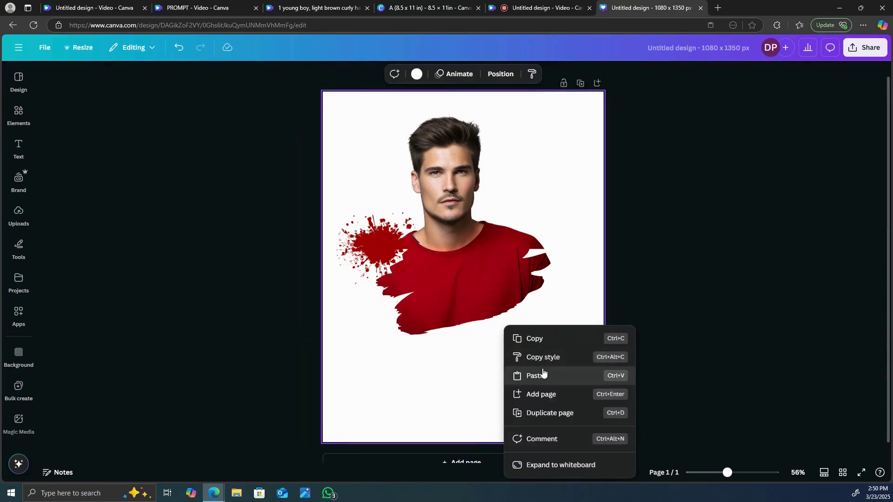
{"action": "left_click", "coordinate": [534, 371]}
{"action": "left_click_drag", "start_coordinate": [365, 238], "coordinate": [528, 228]}
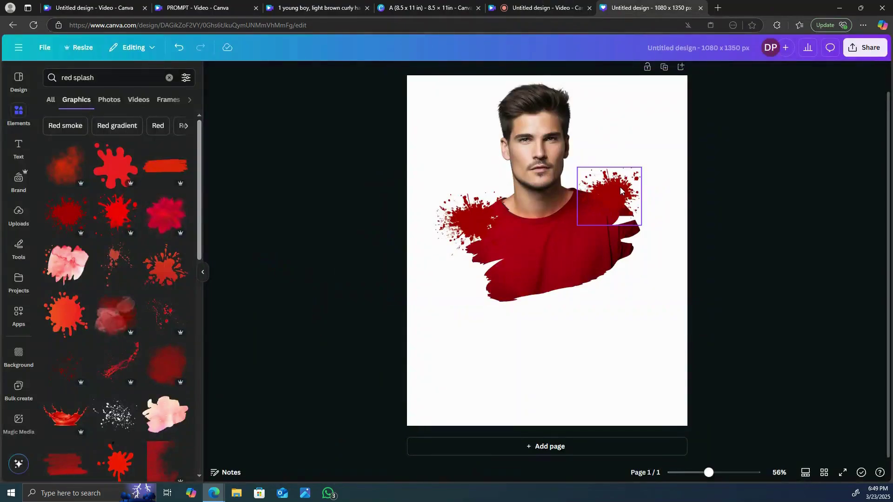
Step: Paste another copy of the splatter and place it over the shirt's right edge, below the shoulder splatter
{"action": "right_click", "coordinate": [620, 191]}
{"action": "left_click", "coordinate": [660, 199]}
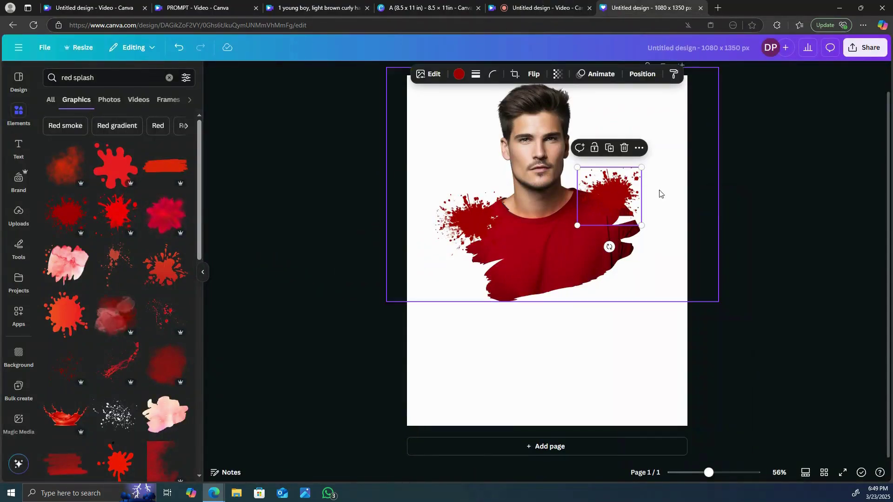
{"action": "right_click", "coordinate": [575, 344]}
{"action": "left_click", "coordinate": [613, 375]}
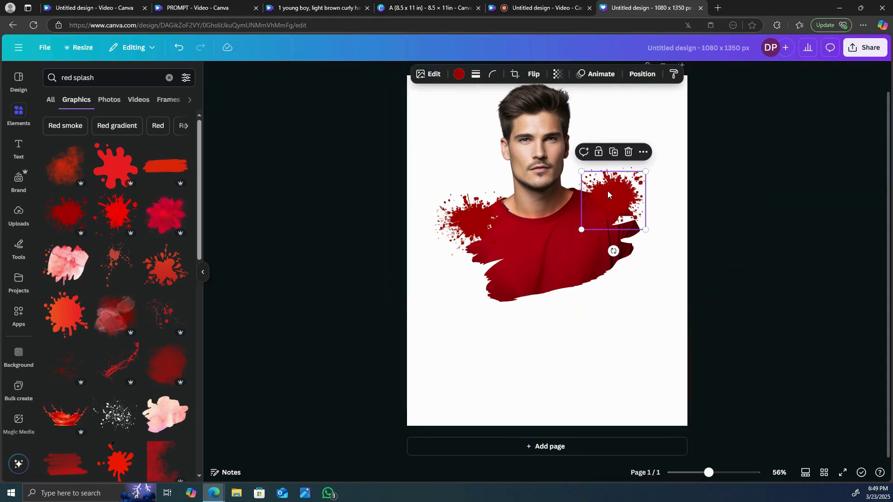
{"action": "left_click_drag", "start_coordinate": [608, 194], "coordinate": [616, 242]}
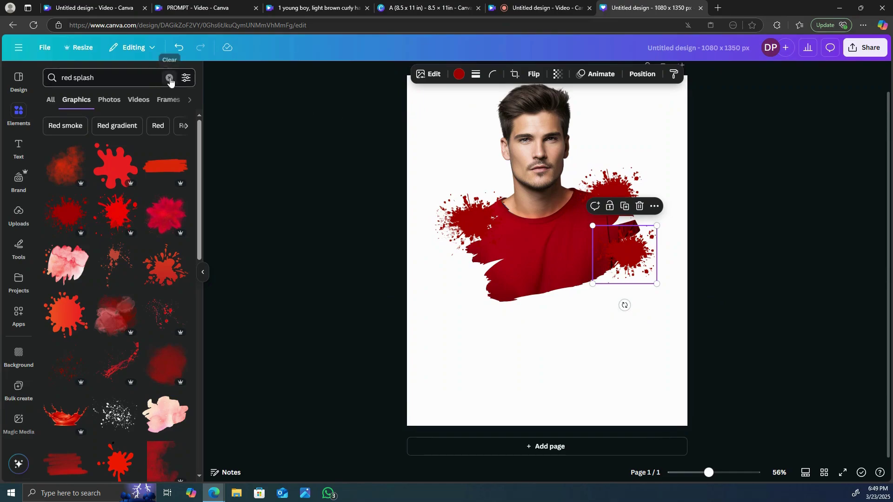
Step: Add the uploaded photo of the red-jacketed man leaning on a car, remove its background, and move the cutout lower on the page
{"action": "left_click", "coordinate": [170, 78]}
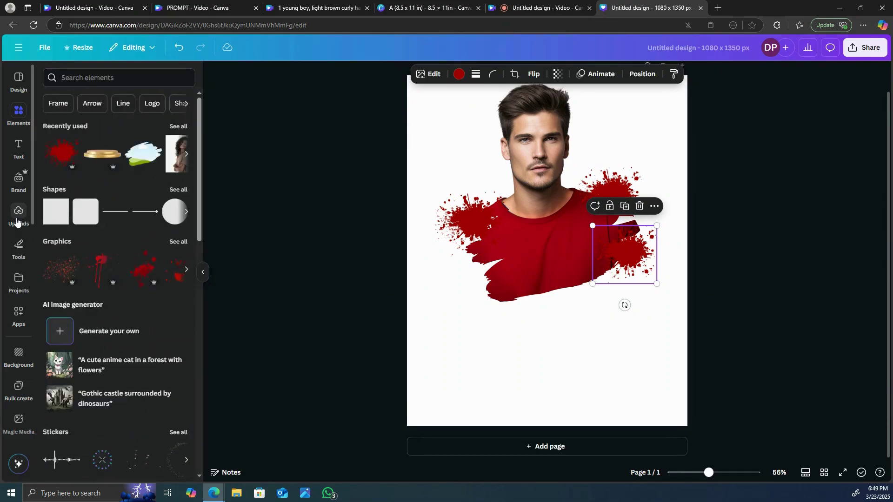
{"action": "left_click", "coordinate": [17, 215]}
{"action": "left_click", "coordinate": [64, 188]}
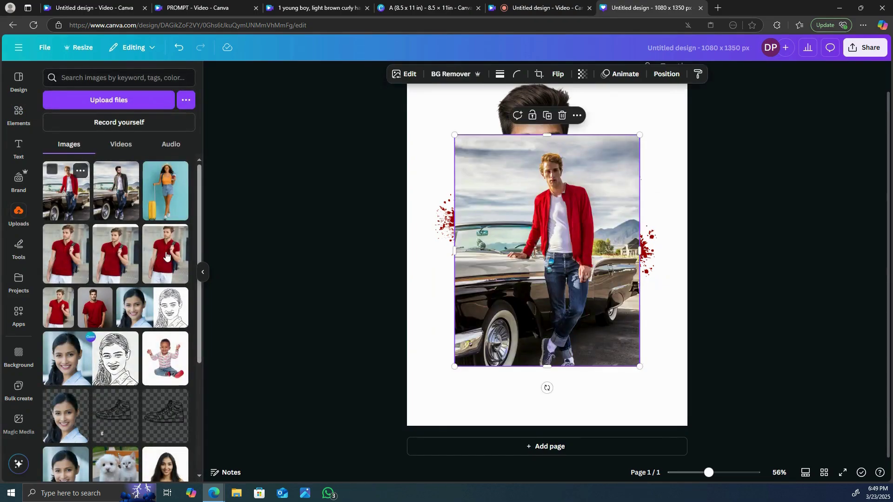
{"action": "left_click", "coordinate": [202, 272]}
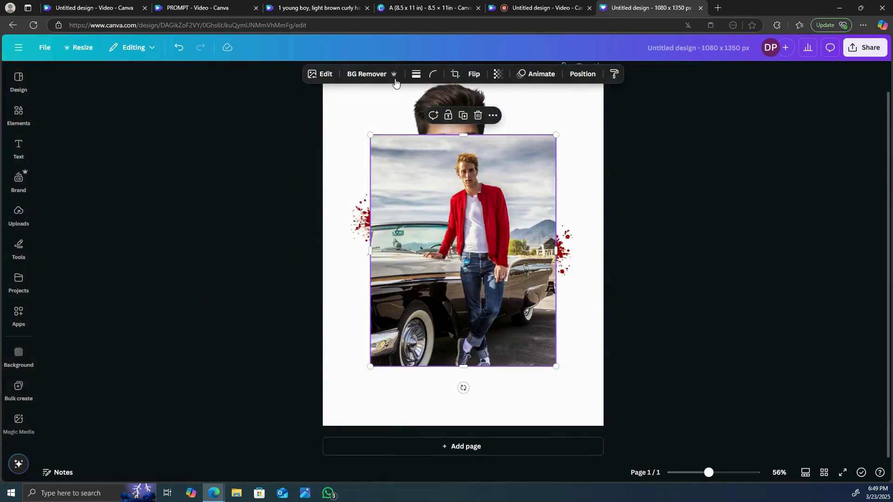
{"action": "left_click", "coordinate": [364, 75]}
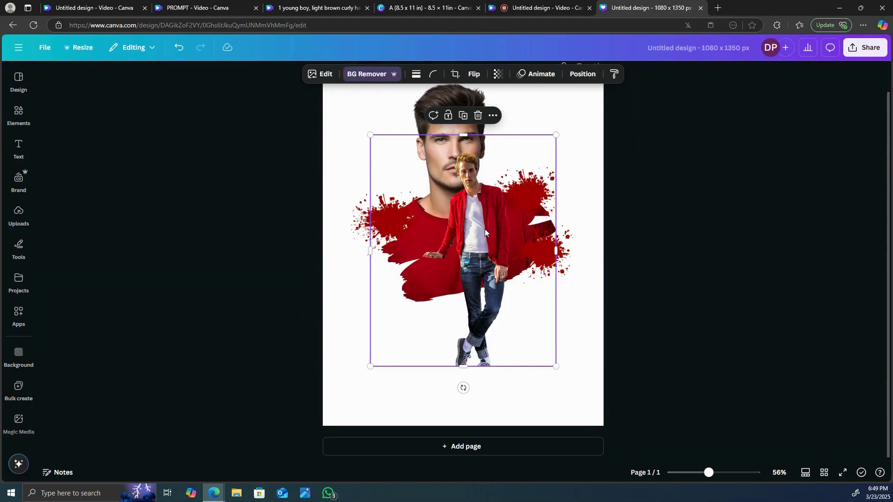
{"action": "left_click_drag", "start_coordinate": [509, 233], "coordinate": [511, 260]}
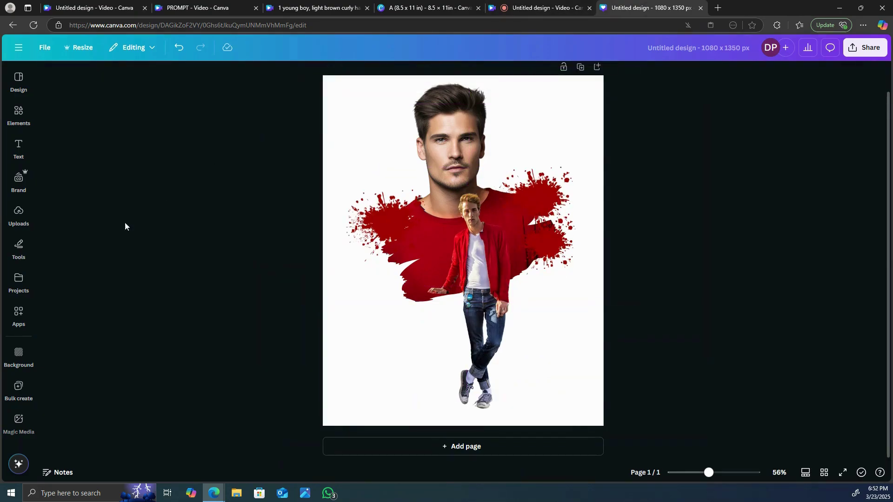
Step: Search the elements for "gold podium" graphics and add the wide two-tier gold podium
{"action": "left_click", "coordinate": [18, 146]}
{"action": "left_click", "coordinate": [17, 117]}
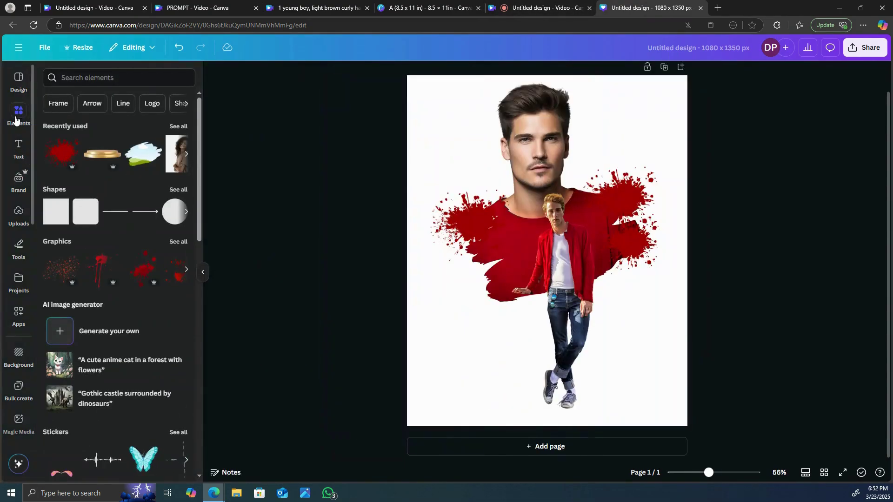
{"action": "left_click", "coordinate": [120, 74]}
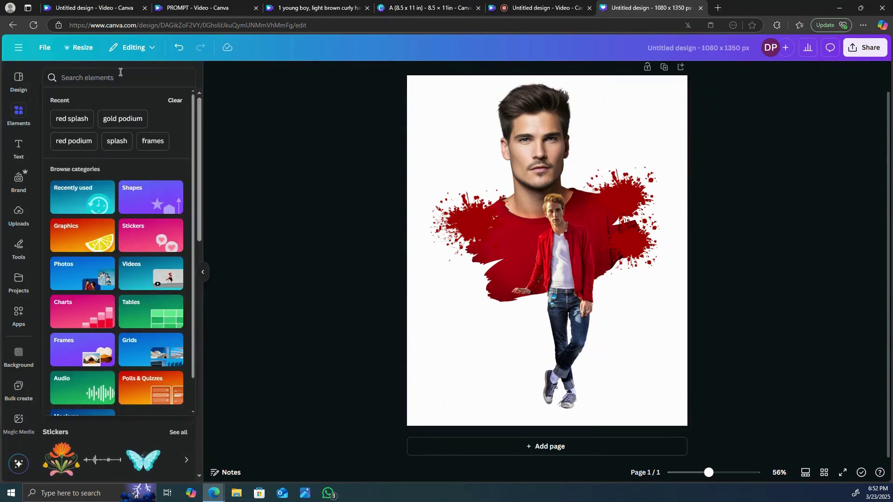
{"action": "type", "text": "gold"}
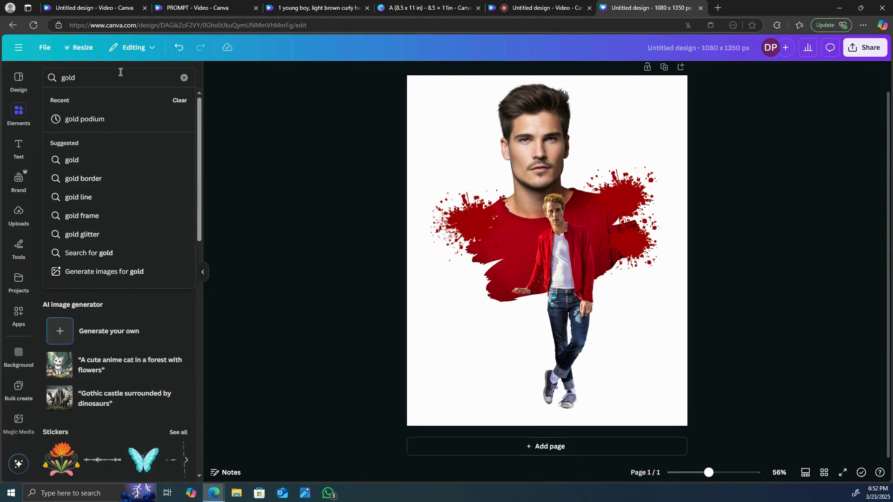
{"action": "left_click", "coordinate": [105, 117]}
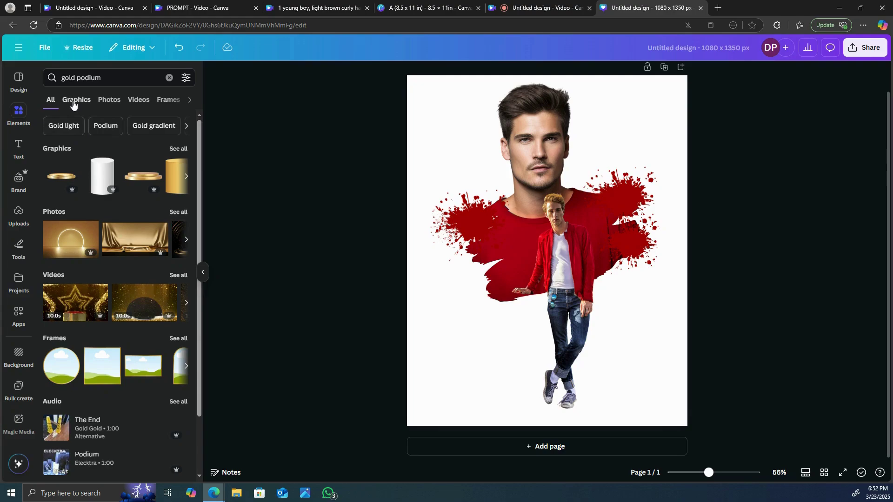
{"action": "left_click", "coordinate": [73, 104]}
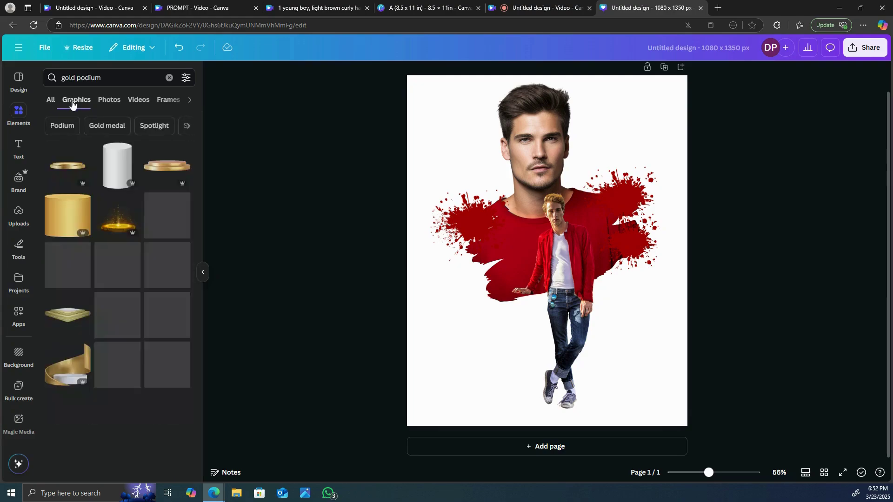
{"action": "left_click", "coordinate": [166, 168]}
Step: Shrink the podium to about 541 px wide, place it under the standing man's feet, and send it to the back
{"action": "left_click_drag", "start_coordinate": [547, 246], "coordinate": [549, 382]}
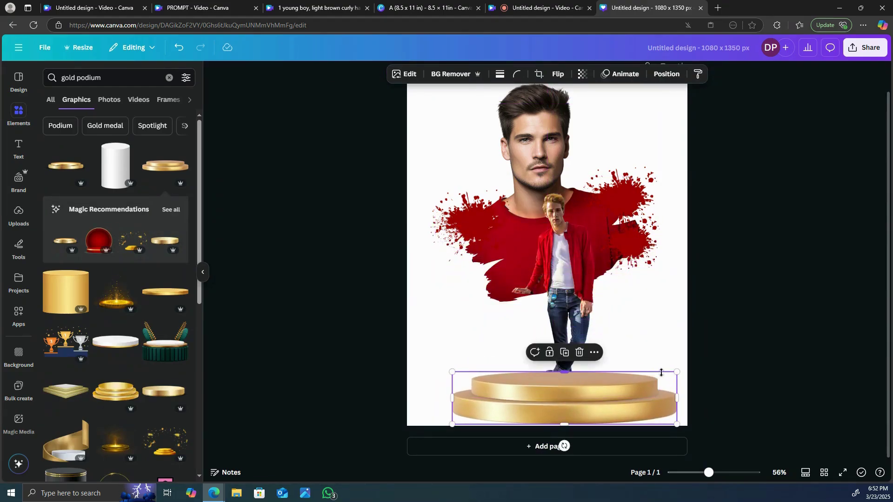
{"action": "left_click_drag", "start_coordinate": [670, 373], "coordinate": [593, 400]}
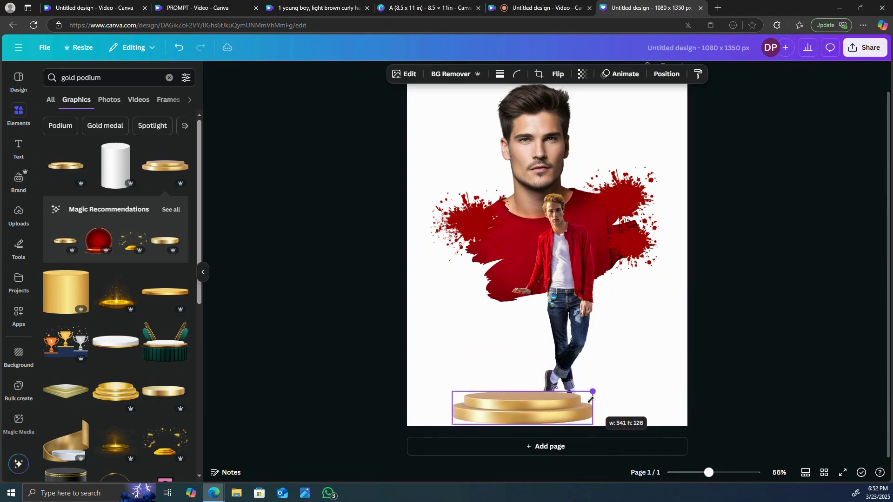
{"action": "left_click_drag", "start_coordinate": [536, 408], "coordinate": [571, 406]}
{"action": "right_click", "coordinate": [580, 419]}
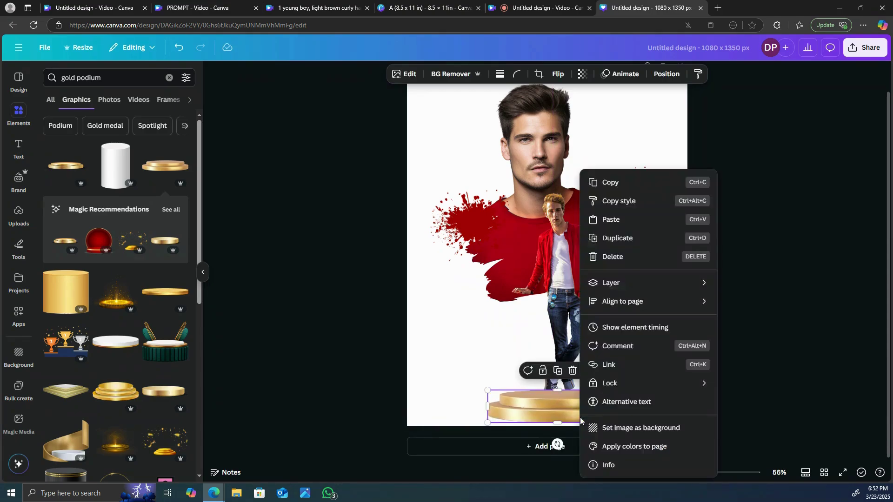
{"action": "mouse_move", "coordinate": [614, 284]}
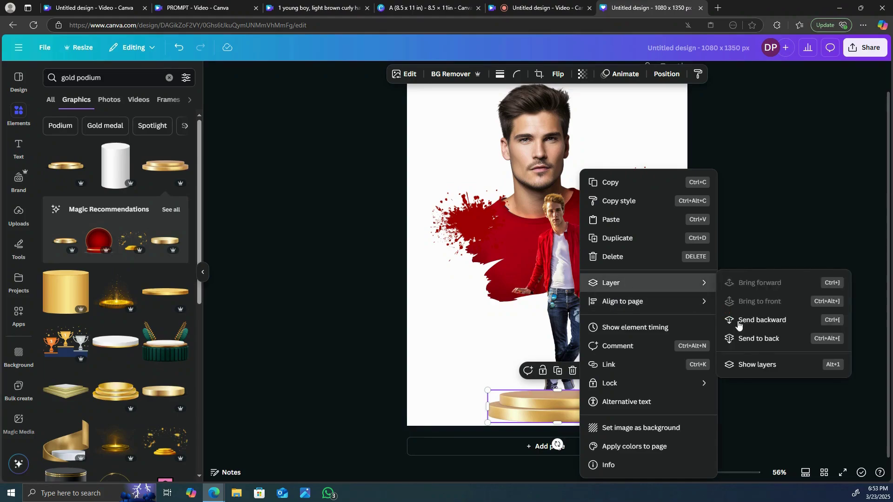
{"action": "left_click", "coordinate": [758, 339]}
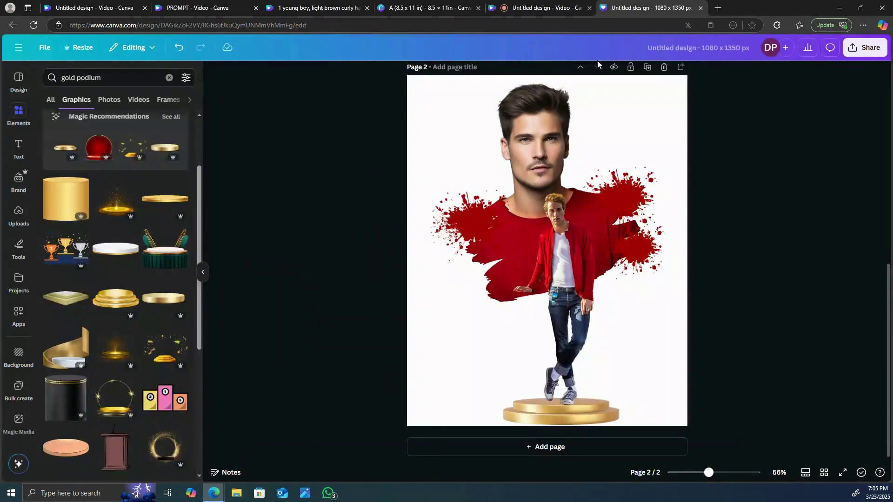
Step: Search the elements for "shadow" and add the soft flat oval shadow graphic to the page
{"action": "left_click", "coordinate": [169, 77]}
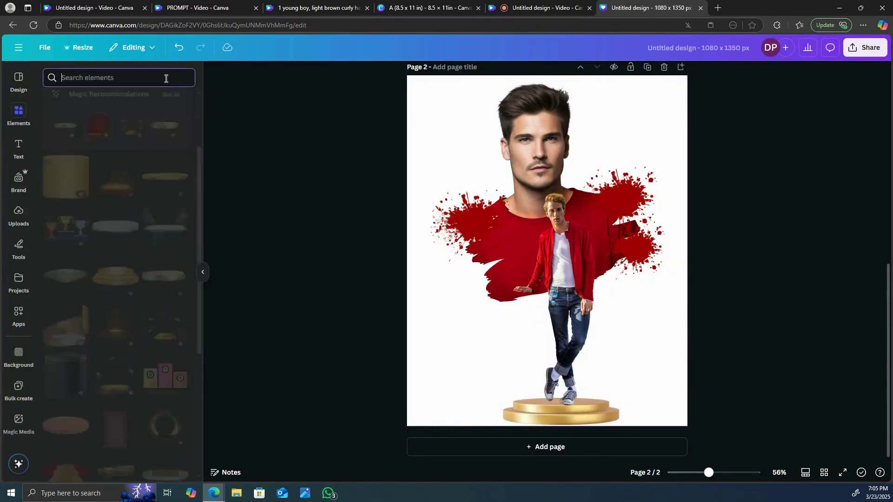
{"action": "type", "text": "s"}
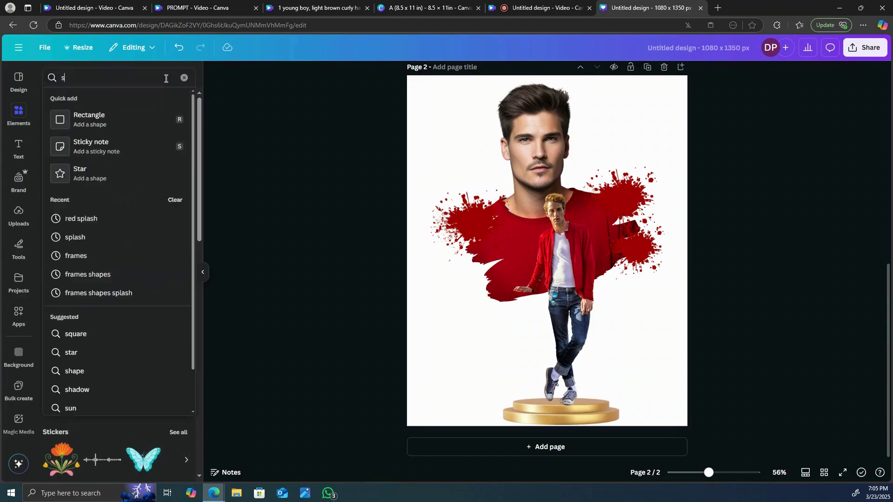
{"action": "type", "text": "hadow"}
{"action": "key", "text": "Return"}
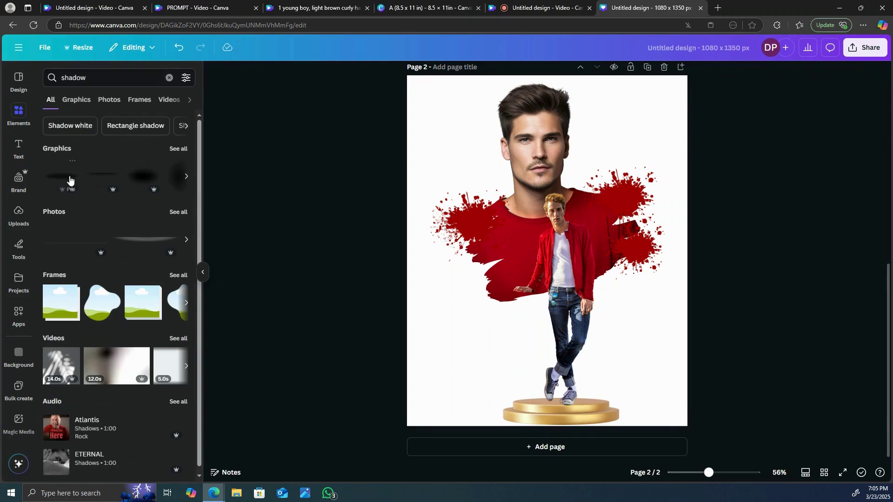
{"action": "left_click", "coordinate": [65, 181]}
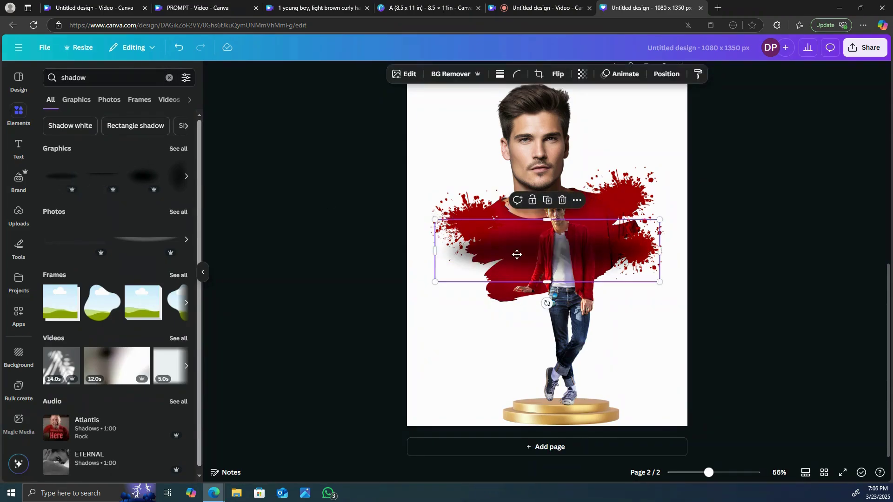
Step: Shrink the oval shadow and place it on top of the gold podium at the standing man's feet
{"action": "left_click_drag", "start_coordinate": [516, 254], "coordinate": [603, 329]}
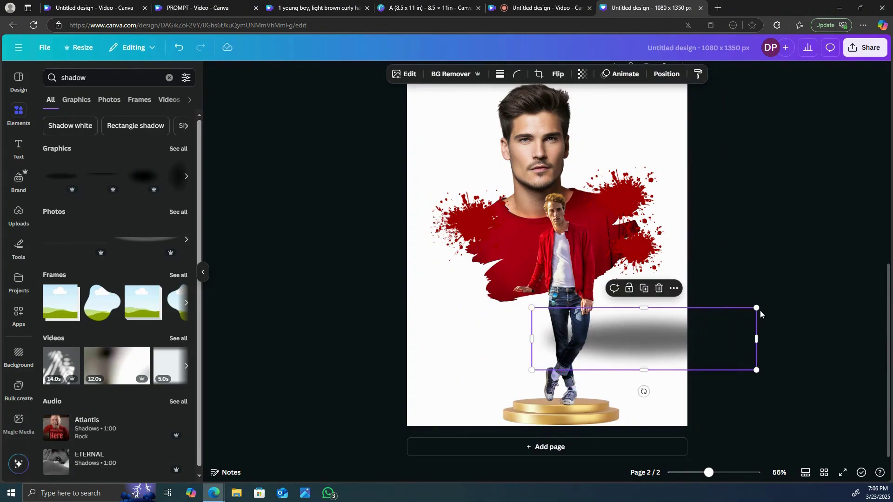
{"action": "left_click_drag", "start_coordinate": [756, 309], "coordinate": [618, 346]}
{"action": "left_click_drag", "start_coordinate": [607, 366], "coordinate": [609, 391]}
{"action": "left_click_drag", "start_coordinate": [580, 434], "coordinate": [592, 412]}
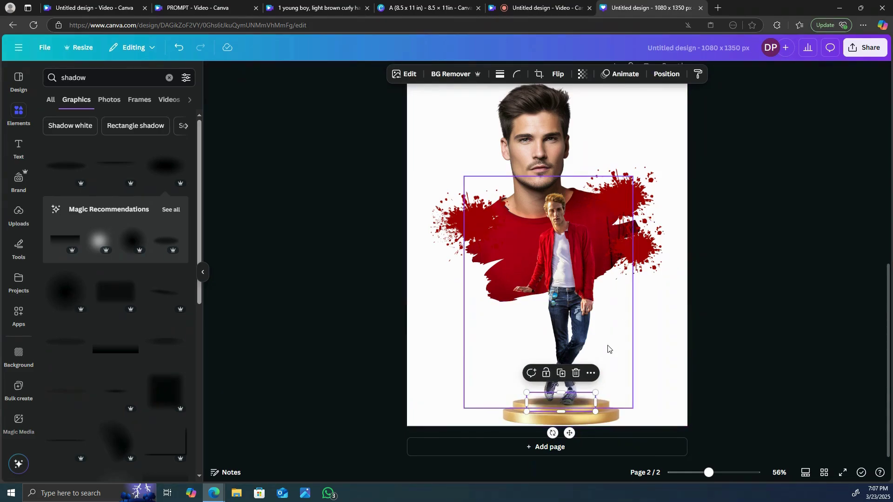
Step: Reorder the layers so the shadow sits directly below the standing man and above the gold podium
{"action": "right_click", "coordinate": [583, 403]}
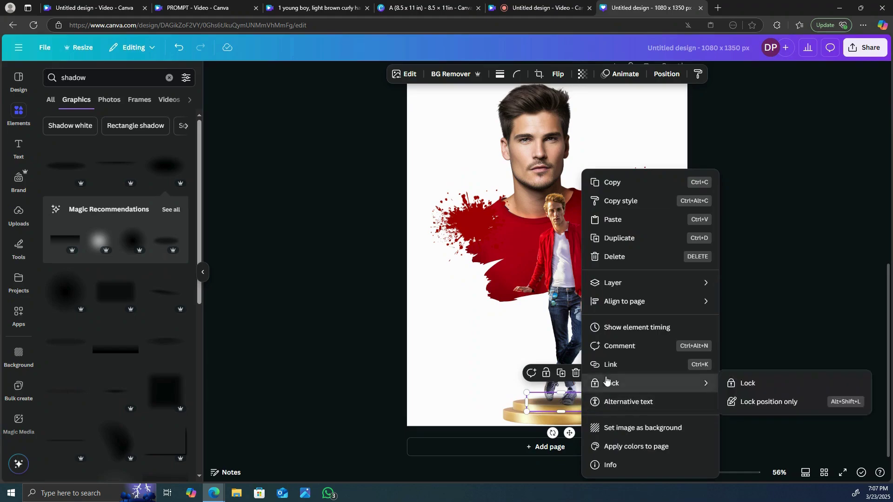
{"action": "mouse_move", "coordinate": [615, 285]}
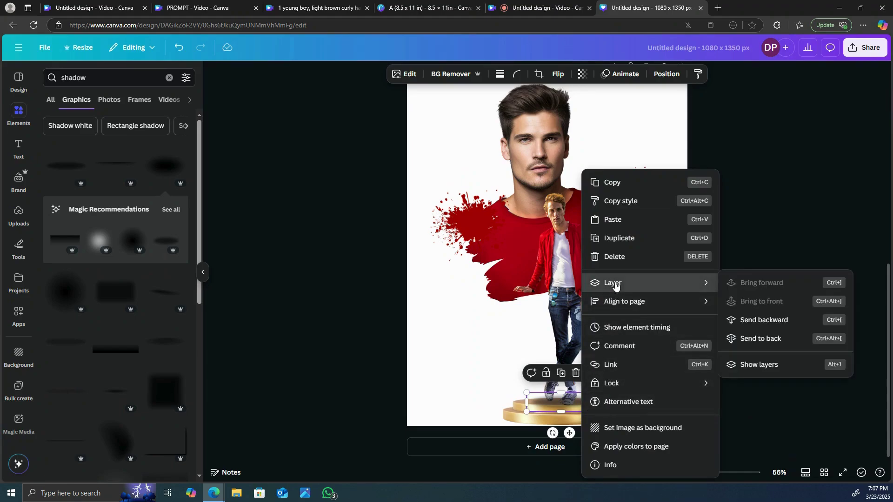
{"action": "left_click", "coordinate": [759, 364]}
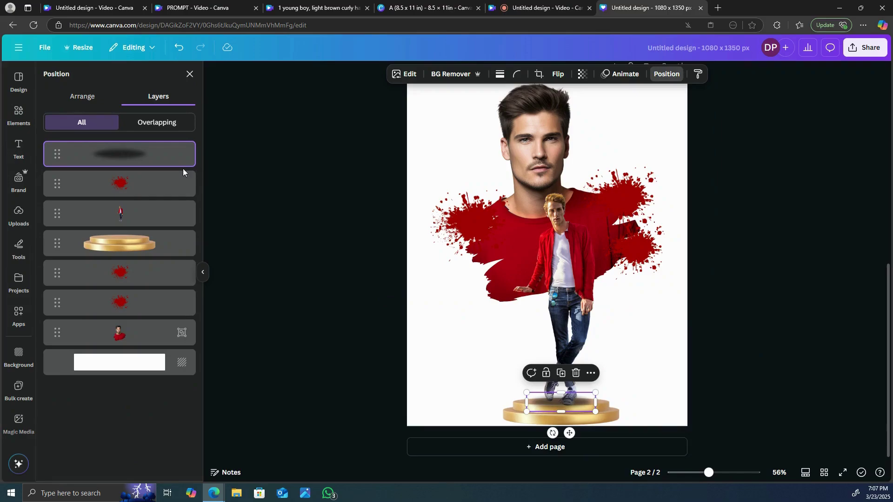
{"action": "left_click_drag", "start_coordinate": [135, 148], "coordinate": [141, 220]}
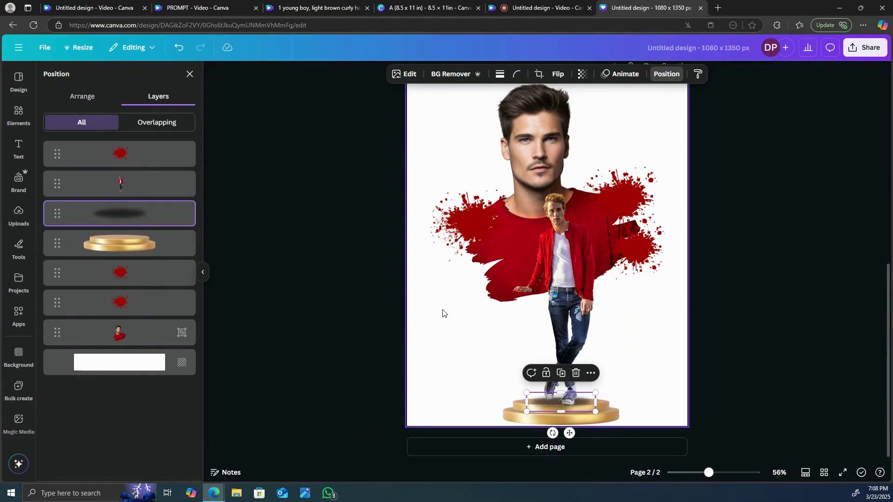
{"action": "left_click", "coordinate": [440, 316]}
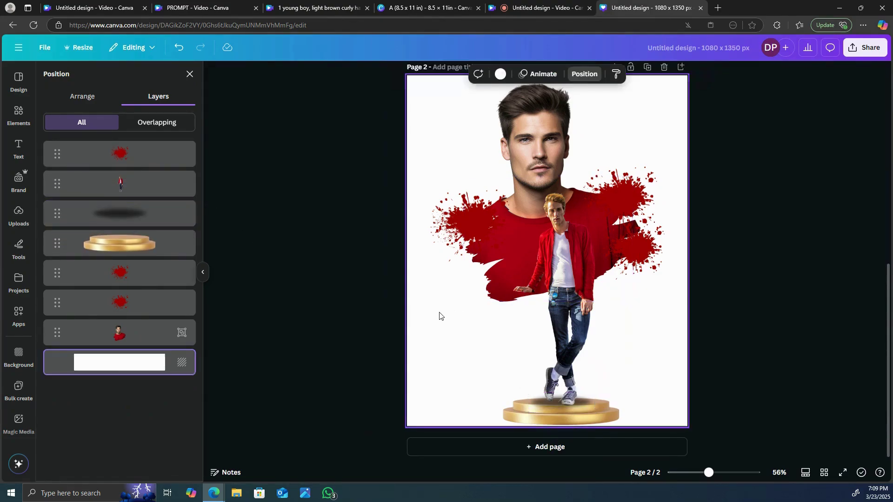
Step: Change the page background to a white-to-grey gradient and add a third grey colour, #9B9B9B
{"action": "left_click", "coordinate": [497, 77]}
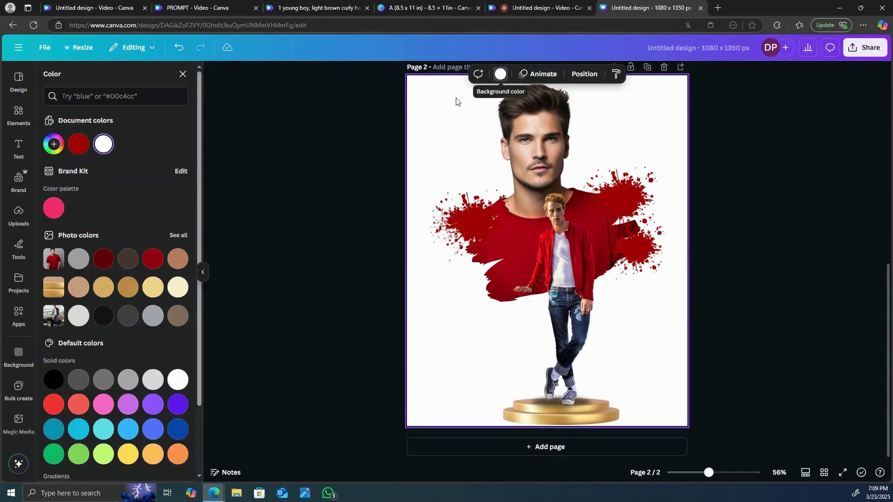
{"action": "left_click", "coordinate": [54, 144]}
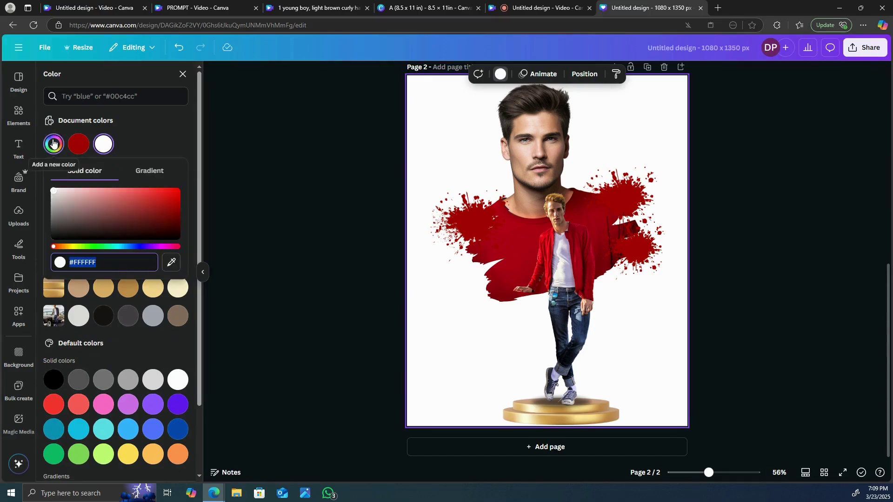
{"action": "left_click", "coordinate": [147, 171]}
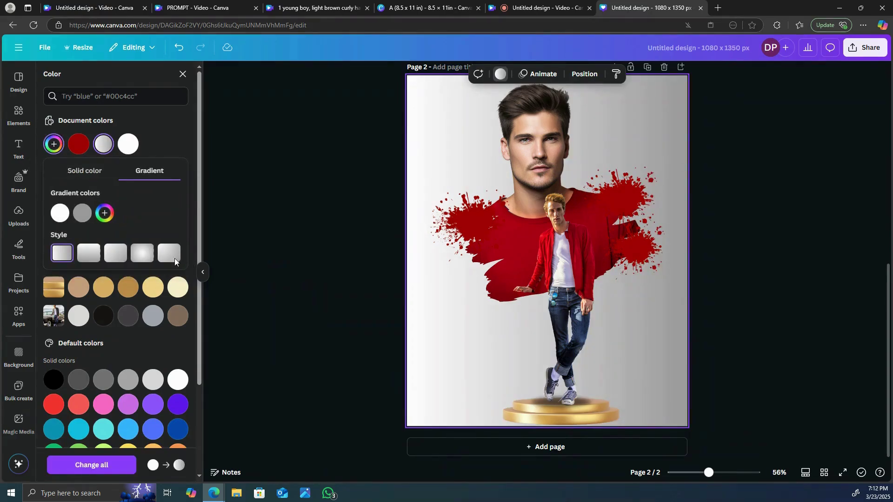
{"action": "left_click", "coordinate": [80, 217]}
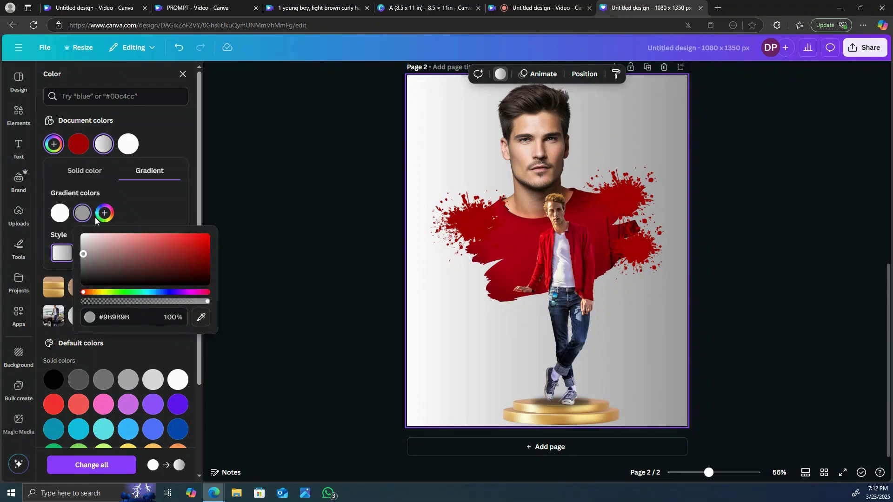
{"action": "left_click", "coordinate": [104, 213]}
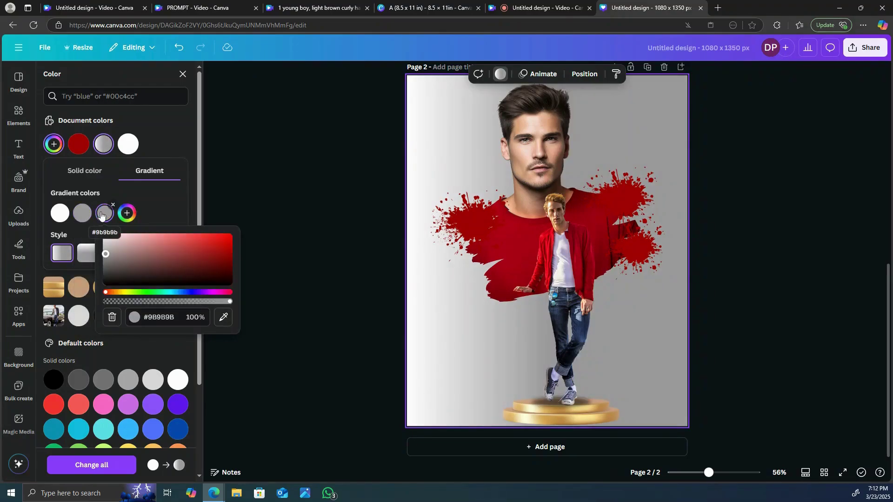
Step: Lighten the gradient's middle colour to an off-white and apply the radial style to the page background
{"action": "left_click", "coordinate": [76, 217]}
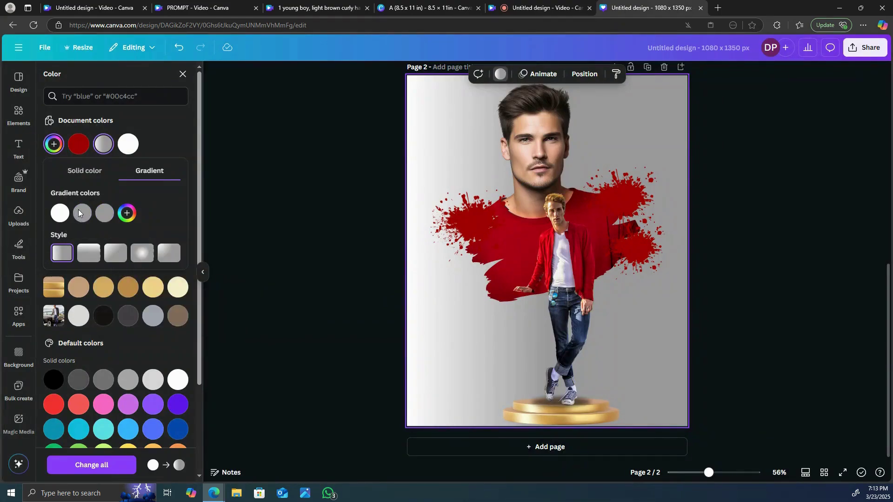
{"action": "left_click", "coordinate": [83, 217]}
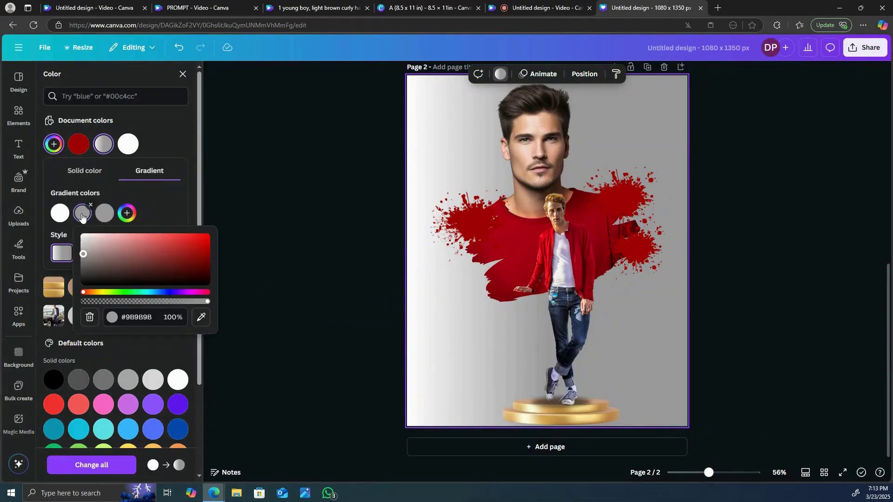
{"action": "left_click", "coordinate": [86, 240]}
{"action": "left_click", "coordinate": [65, 237]}
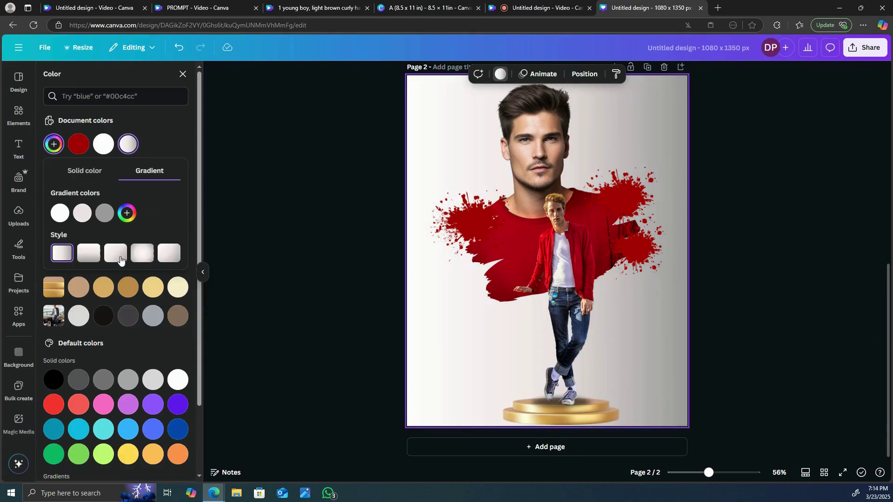
{"action": "left_click", "coordinate": [145, 254]}
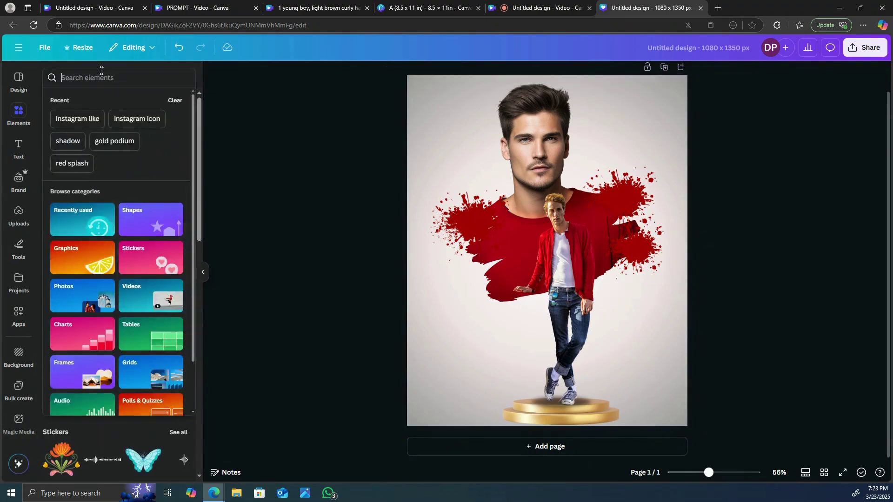
Step: Search the elements for "instagram like" and restrict the results to graphics
{"action": "left_click", "coordinate": [101, 74]}
{"action": "type", "text": "ins"}
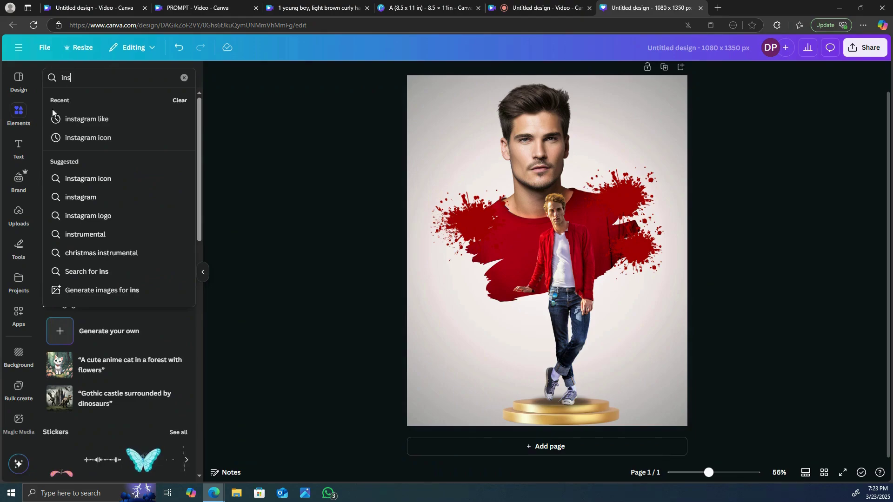
{"action": "left_click", "coordinate": [92, 119]}
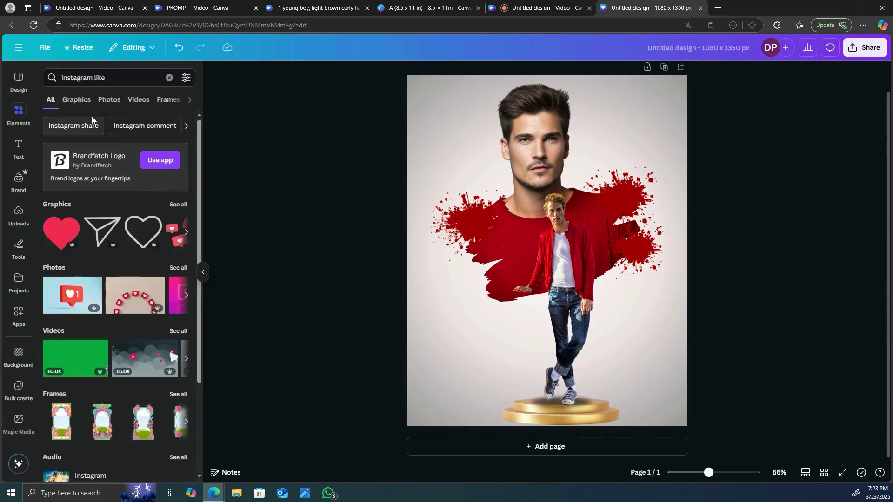
{"action": "left_click", "coordinate": [77, 100]}
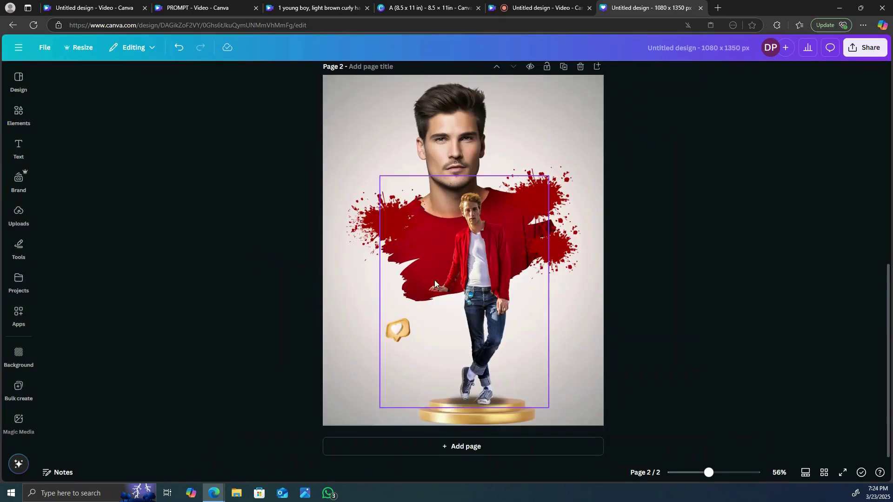
Step: Copy and paste the gold heart icon, placing a slightly smaller copy above and to the left of the original
{"action": "left_click", "coordinate": [398, 330]}
{"action": "right_click", "coordinate": [398, 330]}
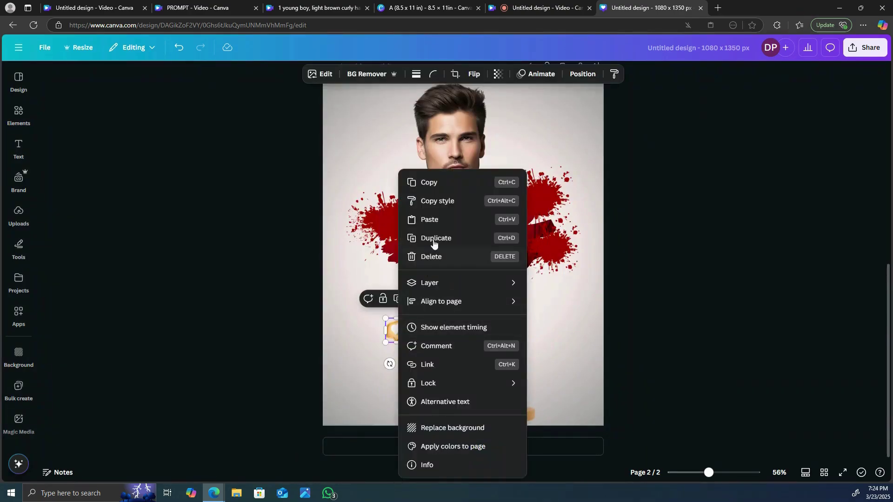
{"action": "left_click", "coordinate": [439, 183]}
{"action": "right_click", "coordinate": [342, 346]}
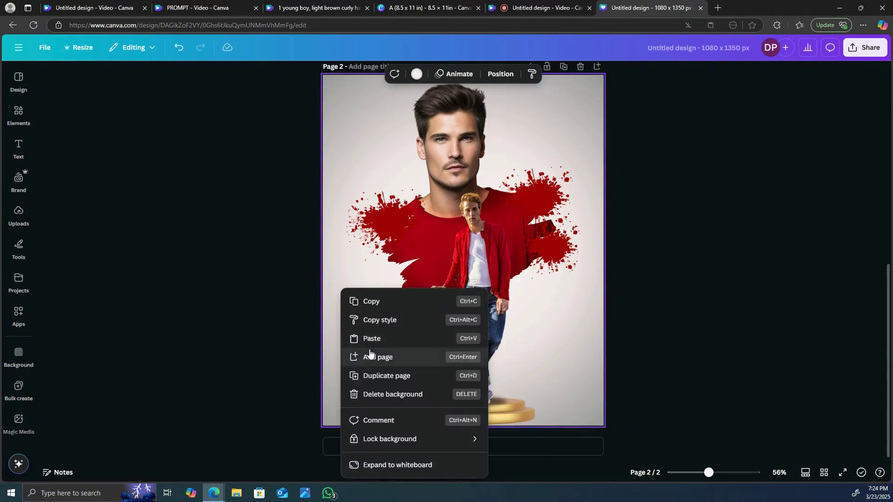
{"action": "left_click", "coordinate": [372, 341]}
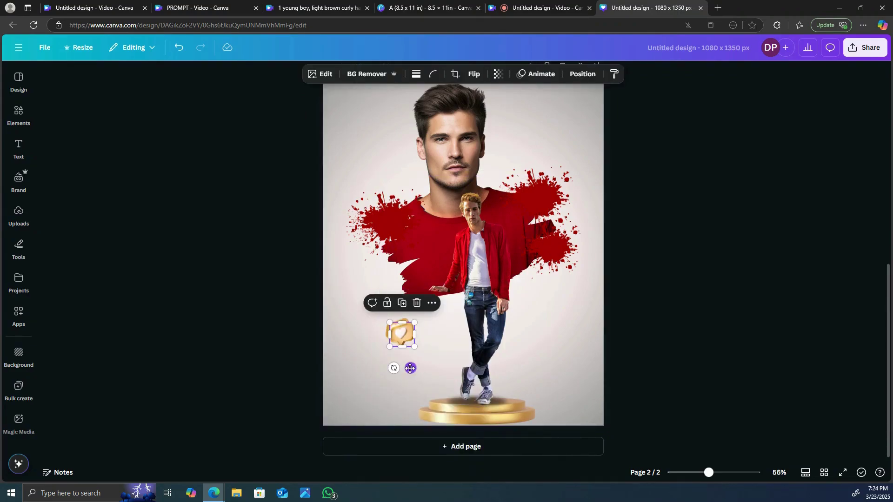
{"action": "left_click_drag", "start_coordinate": [410, 369], "coordinate": [373, 328]}
Step: Copy and paste the smaller gold heart icon and place the copy below it
{"action": "right_click", "coordinate": [363, 317]}
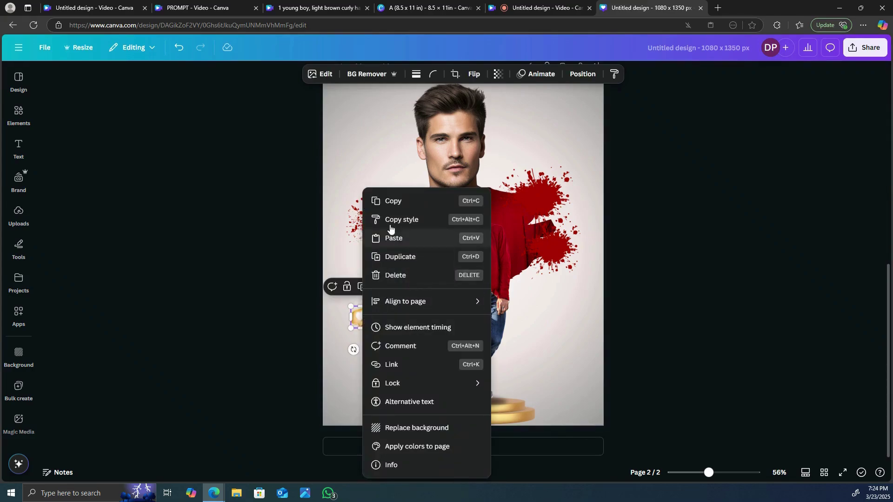
{"action": "left_click", "coordinate": [392, 202]}
{"action": "right_click", "coordinate": [348, 345]}
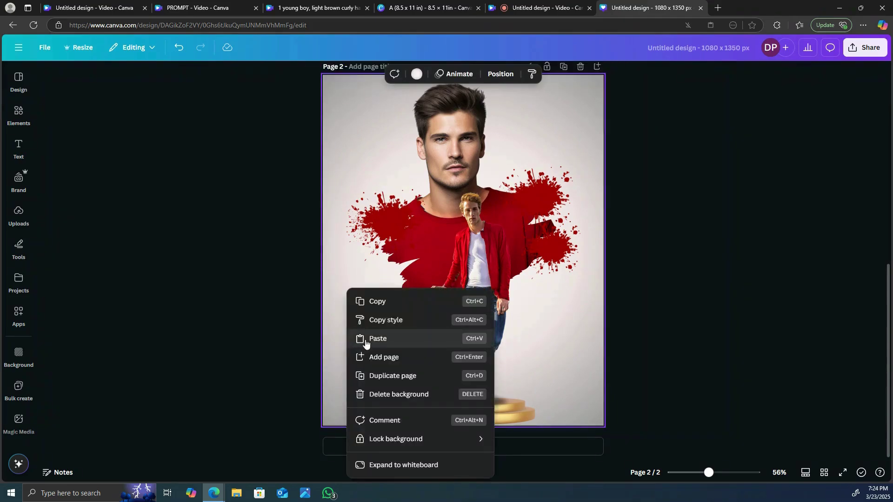
{"action": "left_click", "coordinate": [365, 339]}
{"action": "left_click_drag", "start_coordinate": [374, 355], "coordinate": [377, 381]}
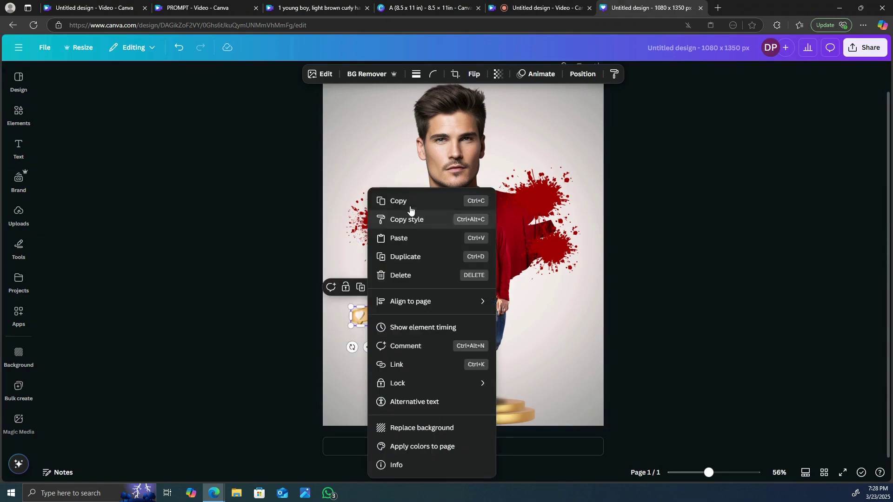
Step: Paste another copy of the small gold heart icon and place it below and to the right of the large one
{"action": "left_click", "coordinate": [413, 199]}
{"action": "left_click", "coordinate": [369, 373]}
{"action": "right_click", "coordinate": [369, 374]}
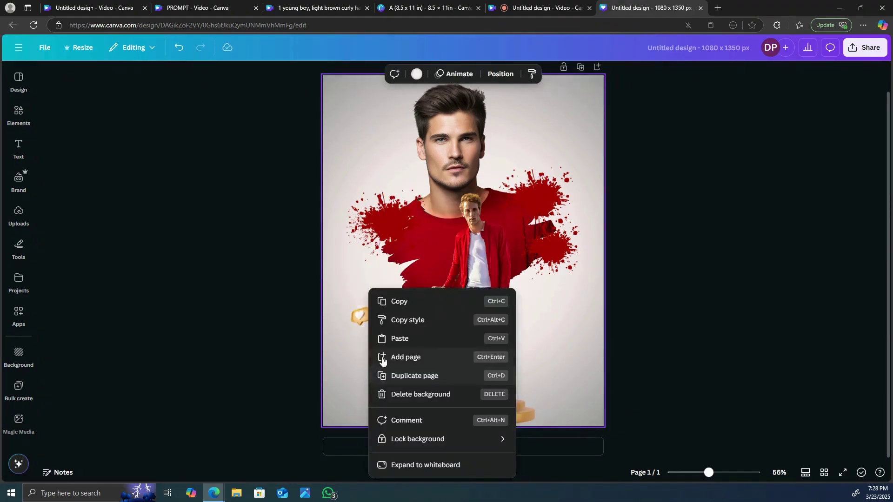
{"action": "left_click", "coordinate": [385, 340]}
{"action": "left_click_drag", "start_coordinate": [371, 351], "coordinate": [422, 374]}
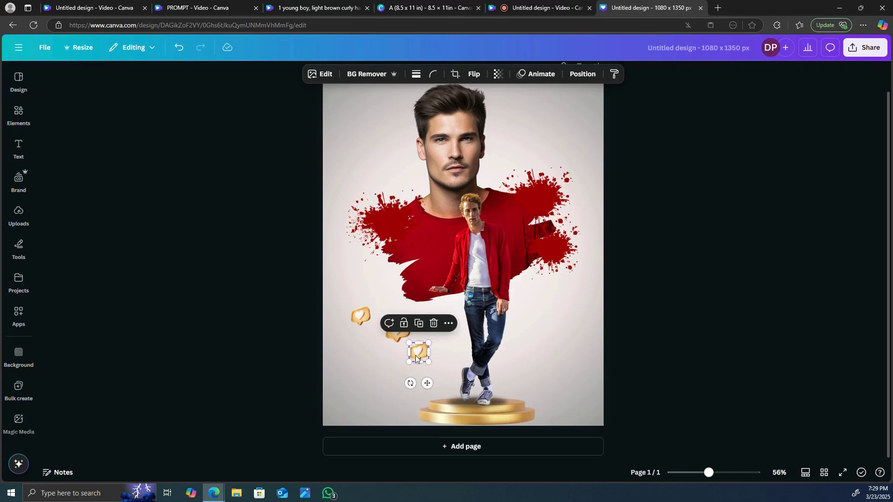
Step: Copy and paste the lowest gold heart icon, placing an even smaller copy beneath it on its left
{"action": "right_click", "coordinate": [415, 358]}
{"action": "left_click", "coordinate": [453, 182]}
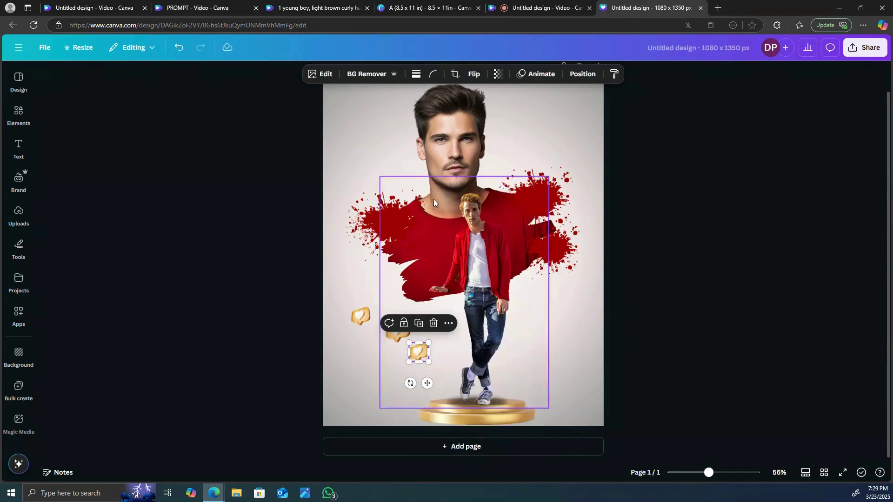
{"action": "right_click", "coordinate": [349, 388]}
{"action": "left_click", "coordinate": [379, 339]}
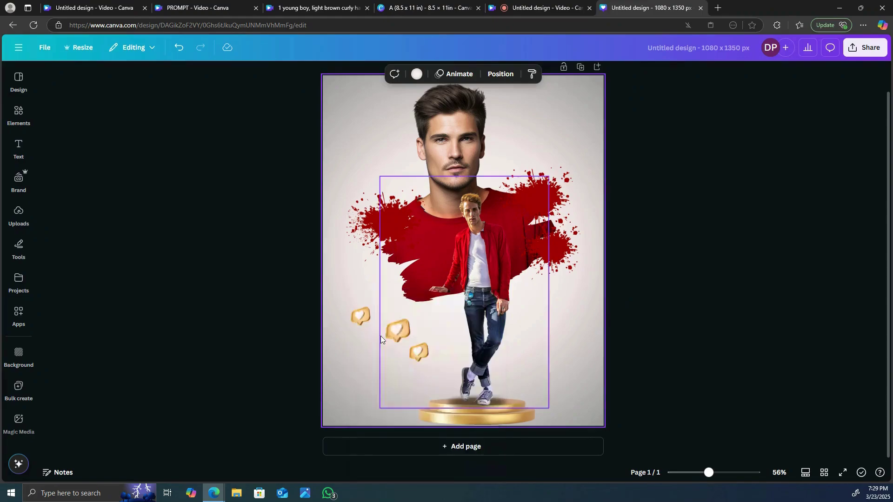
{"action": "left_click_drag", "start_coordinate": [428, 389], "coordinate": [404, 410]}
Step: Look up the rectangle shape in the elements and add it to the page
{"action": "left_click", "coordinate": [18, 148]}
{"action": "left_click", "coordinate": [18, 114]}
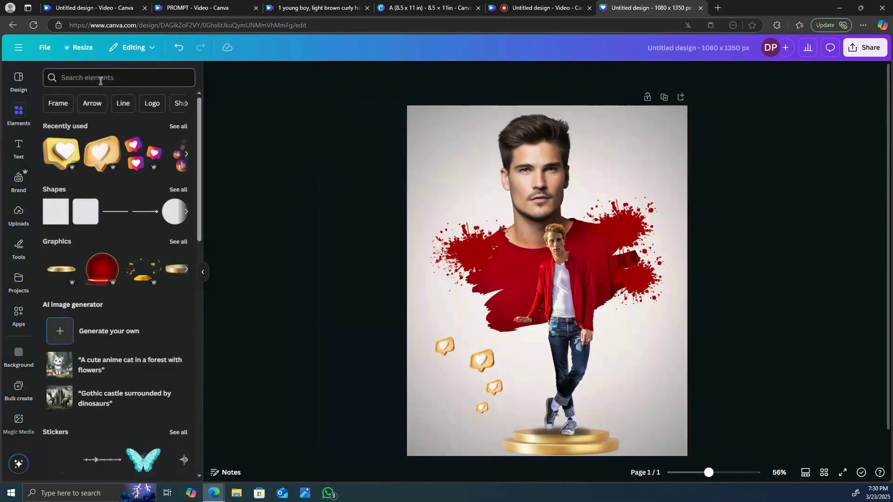
{"action": "left_click", "coordinate": [101, 78]}
{"action": "type", "text": "re"}
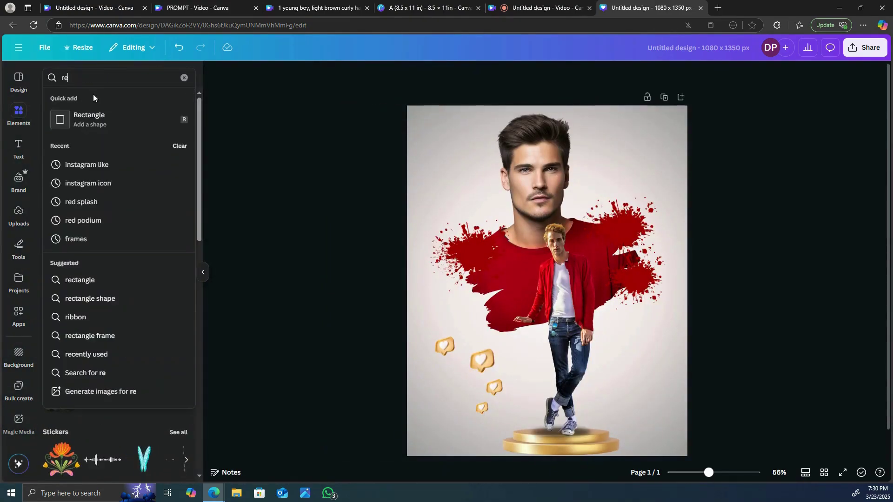
{"action": "left_click", "coordinate": [89, 119]}
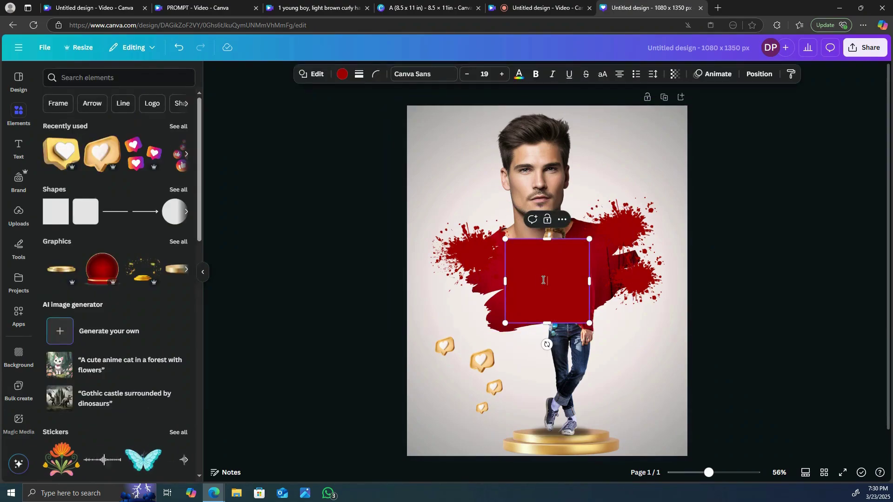
Step: Move the red square to the page's upper-left area beside the portrait's face and set its fill to no color
{"action": "left_click", "coordinate": [668, 355]}
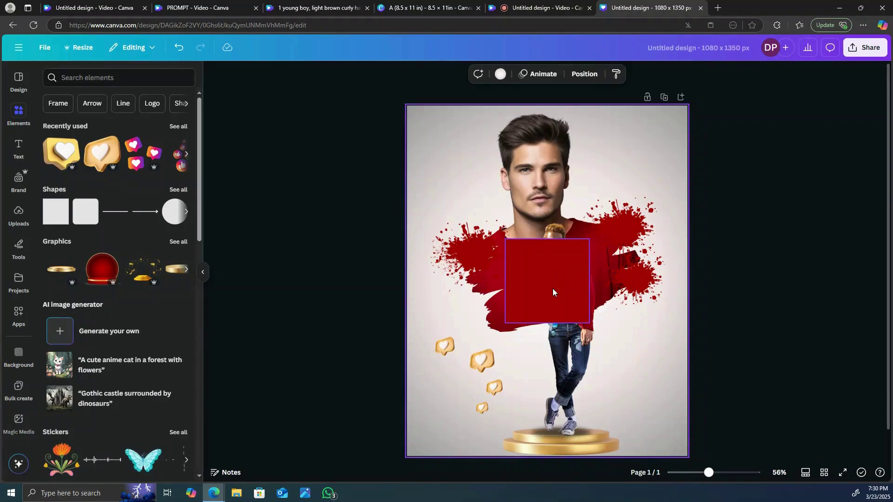
{"action": "left_click_drag", "start_coordinate": [552, 288], "coordinate": [479, 177]}
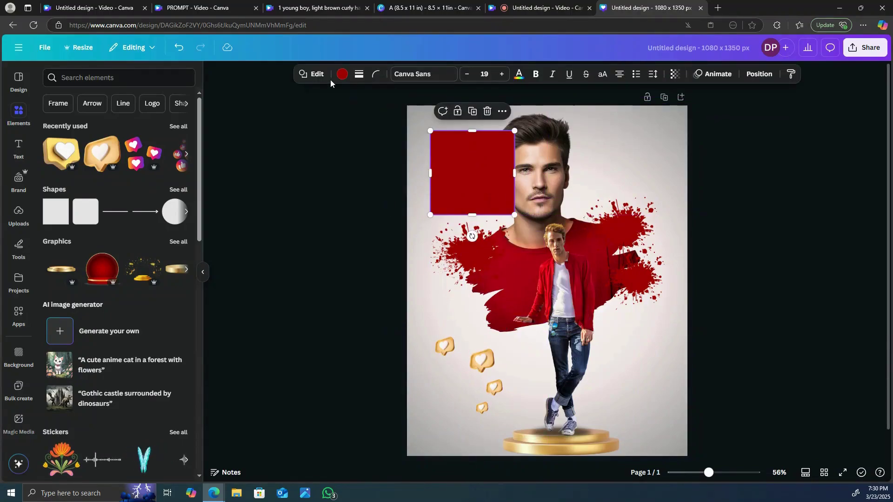
{"action": "left_click", "coordinate": [342, 74]}
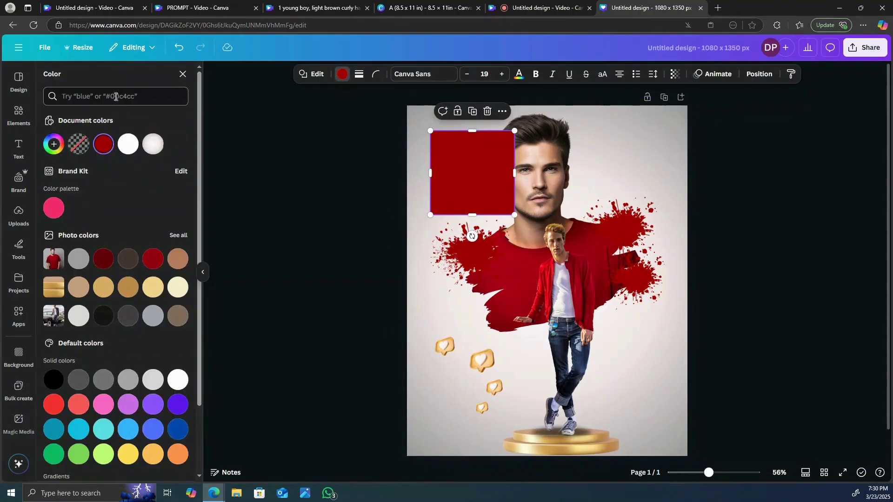
{"action": "left_click", "coordinate": [82, 149]}
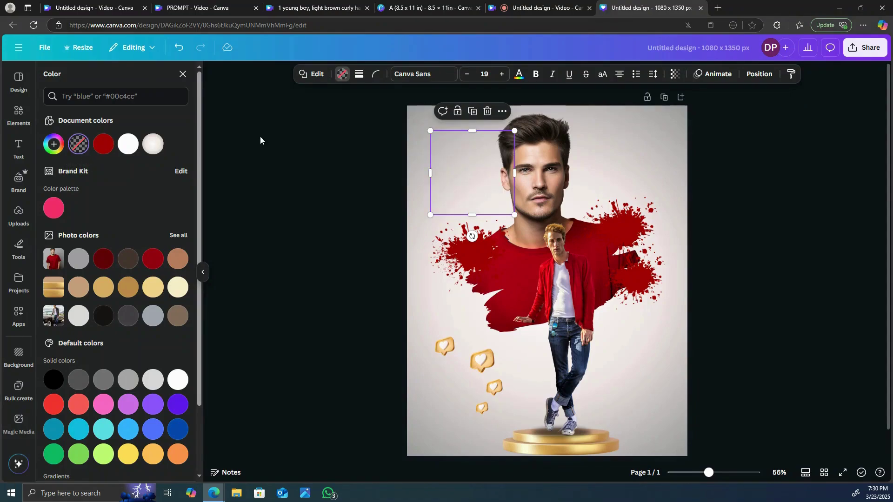
Step: Give the unfilled square a thin solid border and set the border color to white
{"action": "left_click", "coordinate": [359, 78]}
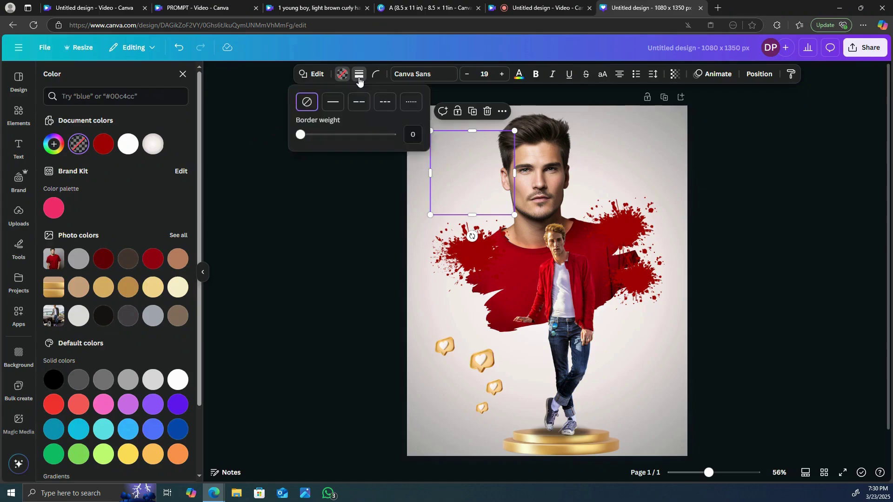
{"action": "left_click_drag", "start_coordinate": [302, 134], "coordinate": [309, 136]}
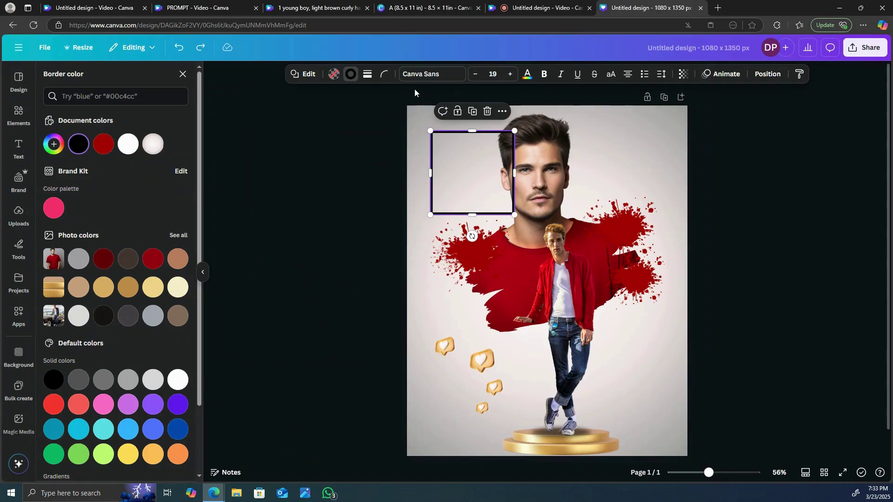
{"action": "left_click", "coordinate": [351, 75]}
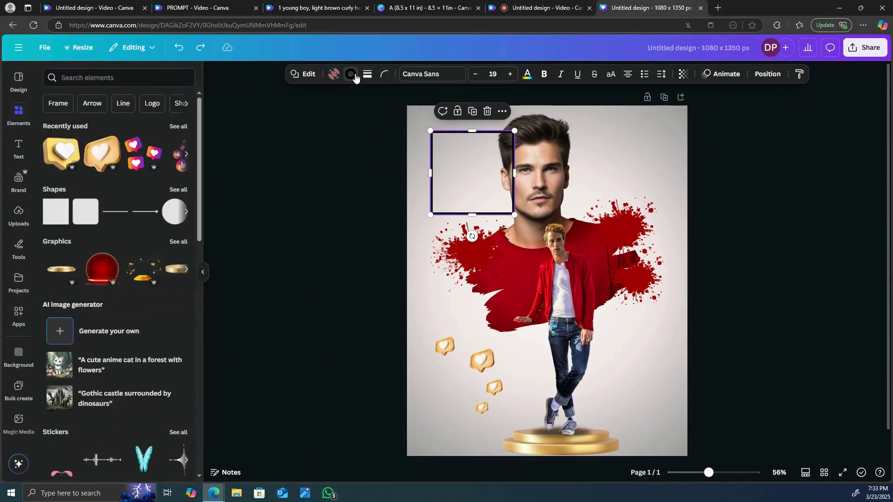
{"action": "left_click", "coordinate": [350, 74]}
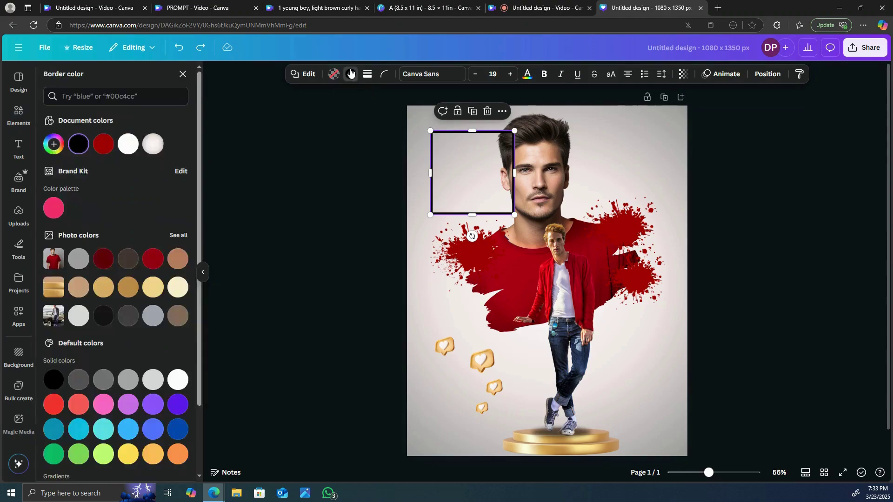
Step: Enlarge and position the white-bordered rectangle so it frames the whole page just inside the edges
{"action": "mouse_move", "coordinate": [450, 149]}
{"action": "left_mouse_down"}
{"action": "mouse_move", "coordinate": [450, 159]}
{"action": "mouse_move", "coordinate": [440, 144]}
{"action": "left_mouse_up"}
{"action": "left_click_drag", "start_coordinate": [501, 199], "coordinate": [683, 456]}
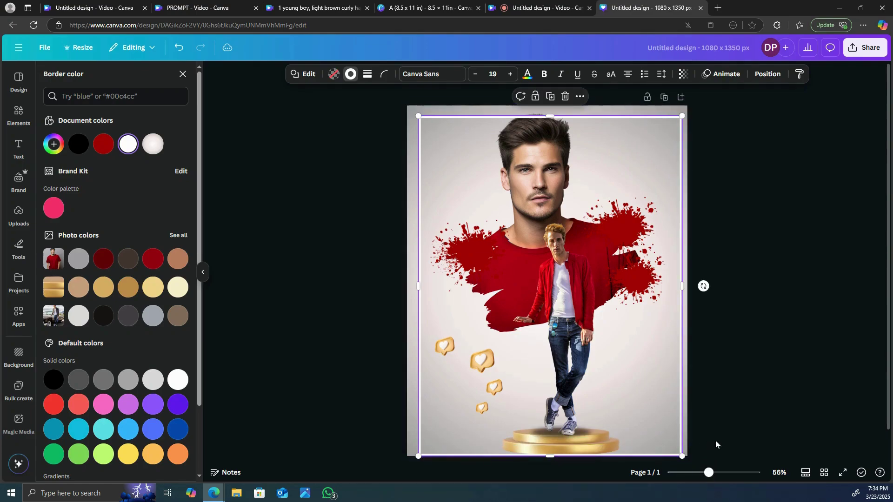
{"action": "left_click_drag", "start_coordinate": [629, 157], "coordinate": [621, 149]}
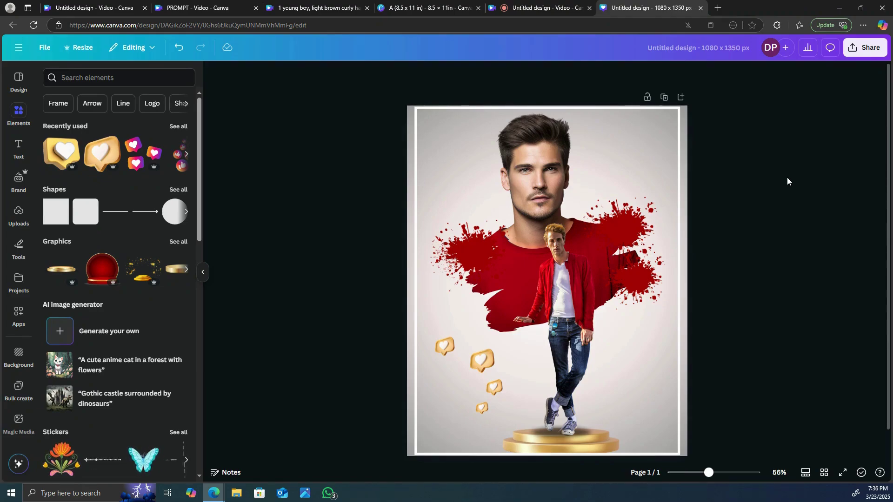
Step: Download the design as a PNG at size 1 (1,080 × 1,350 px)
{"action": "left_click", "coordinate": [872, 52]}
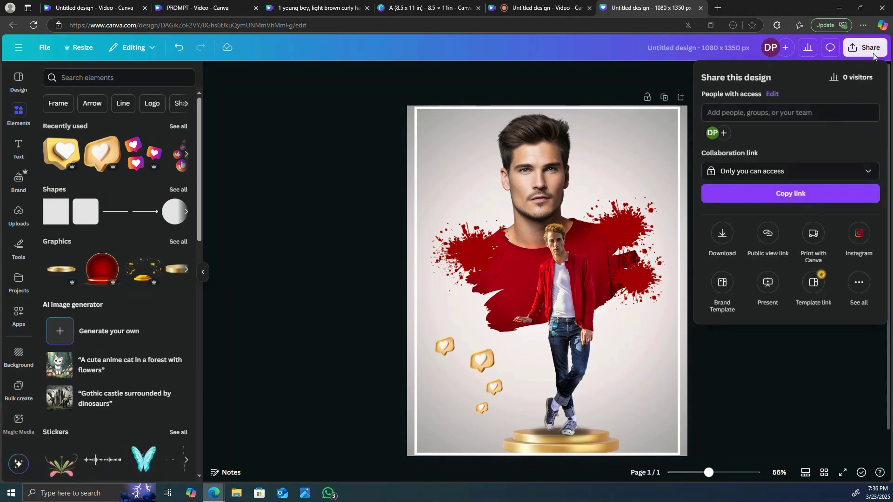
{"action": "left_click", "coordinate": [721, 242]}
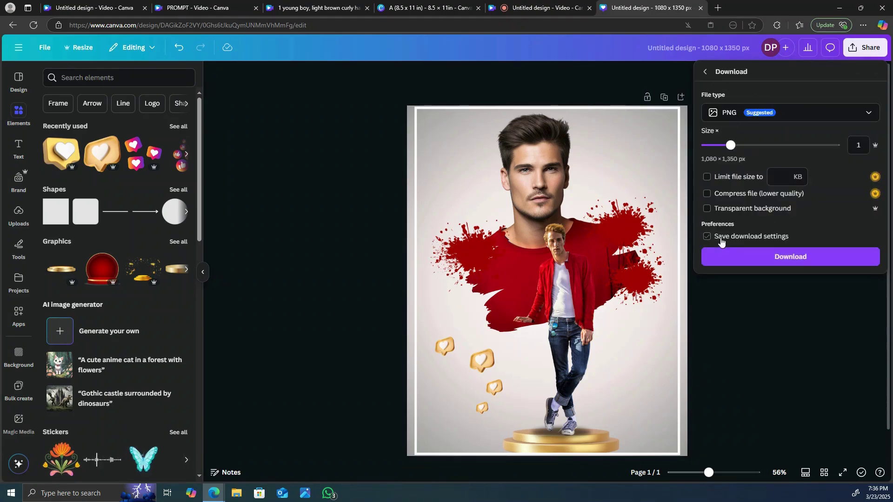
{"action": "left_click", "coordinate": [830, 257]}
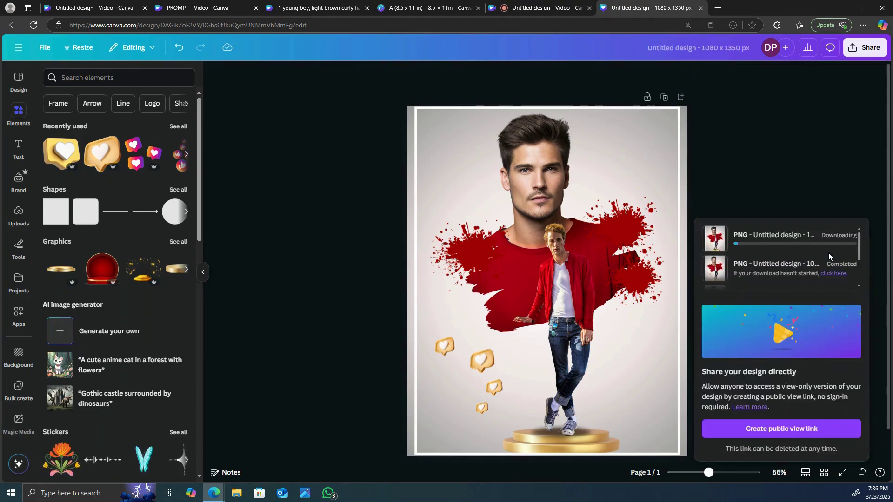